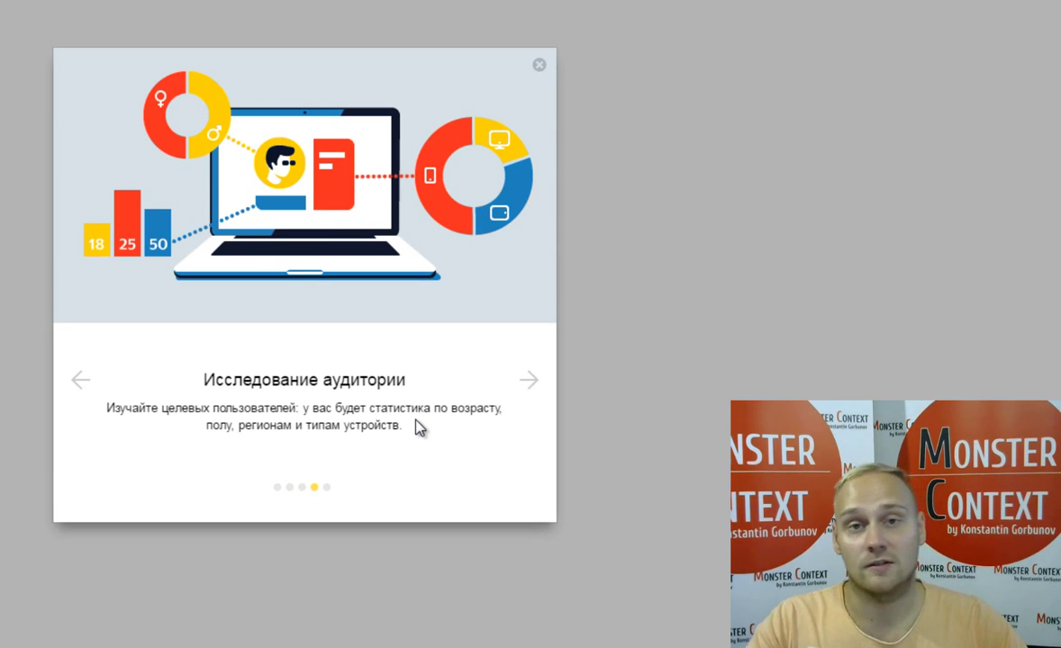
# Finish and close the introduction tour, and open the form for creating a new segment.
pyautogui.click(530, 379)
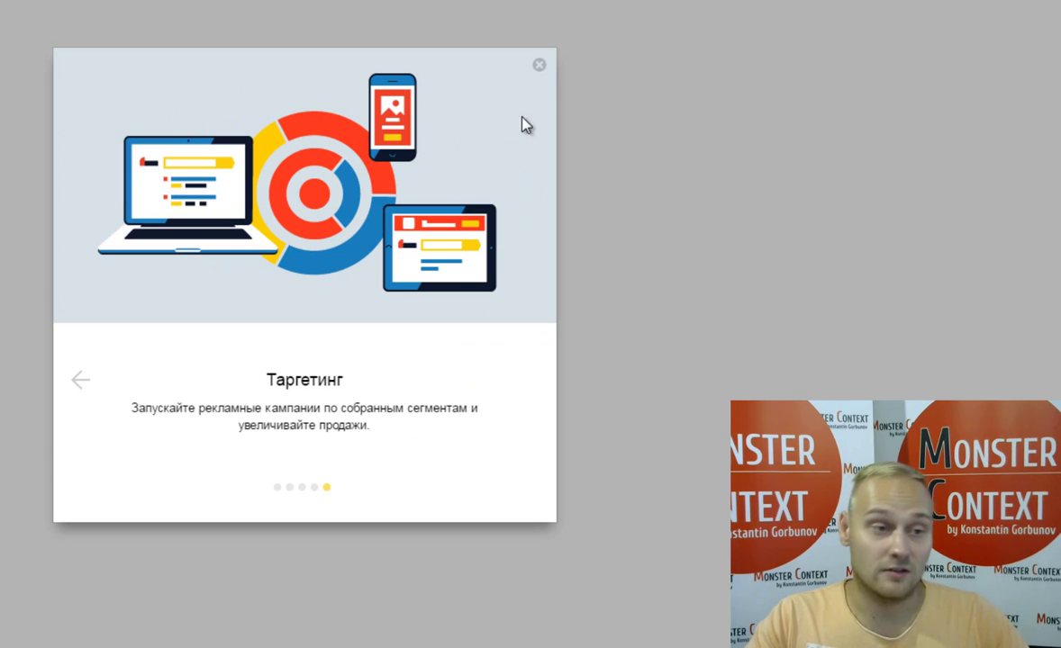
pyautogui.click(538, 65)
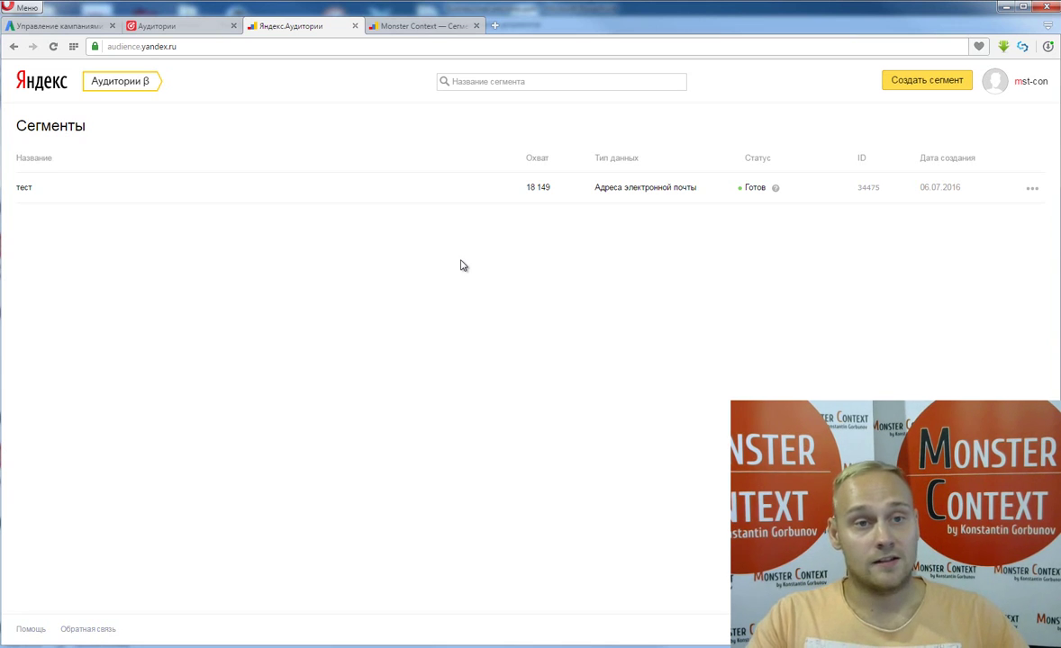
pyautogui.click(906, 87)
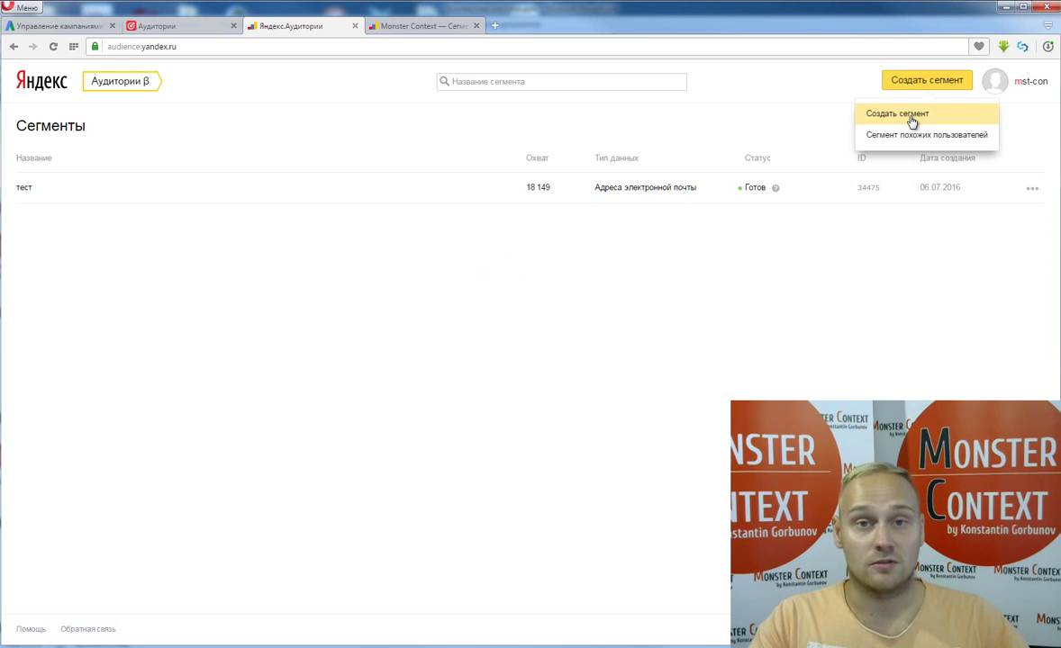
pyautogui.click(911, 122)
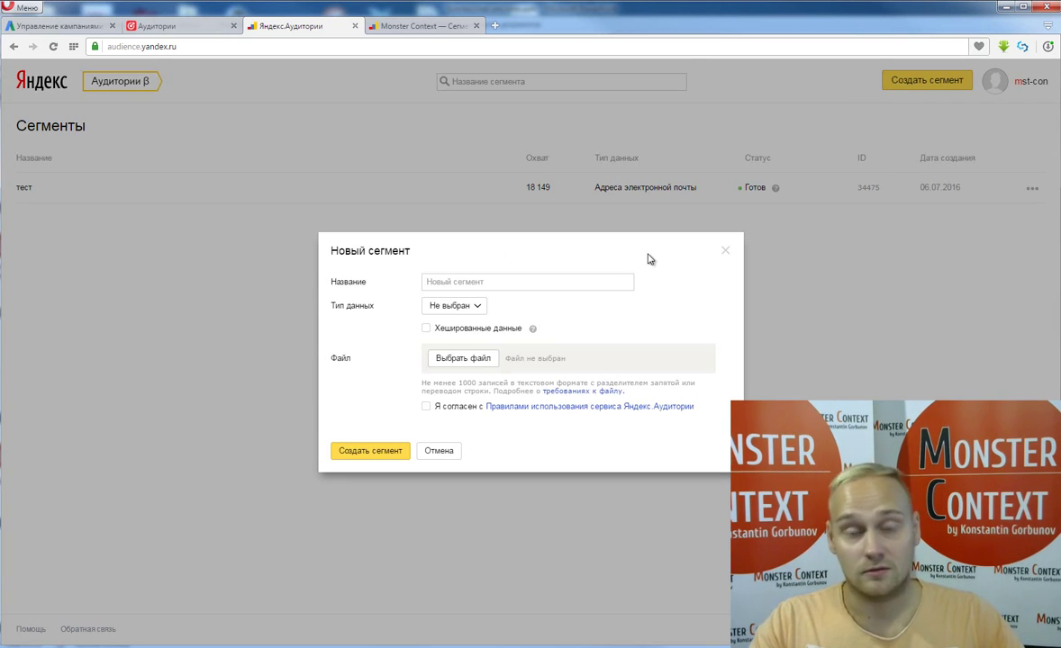
# Set the new segment's data type to Адреса электронной почты and name it 111.
pyautogui.click(455, 305)
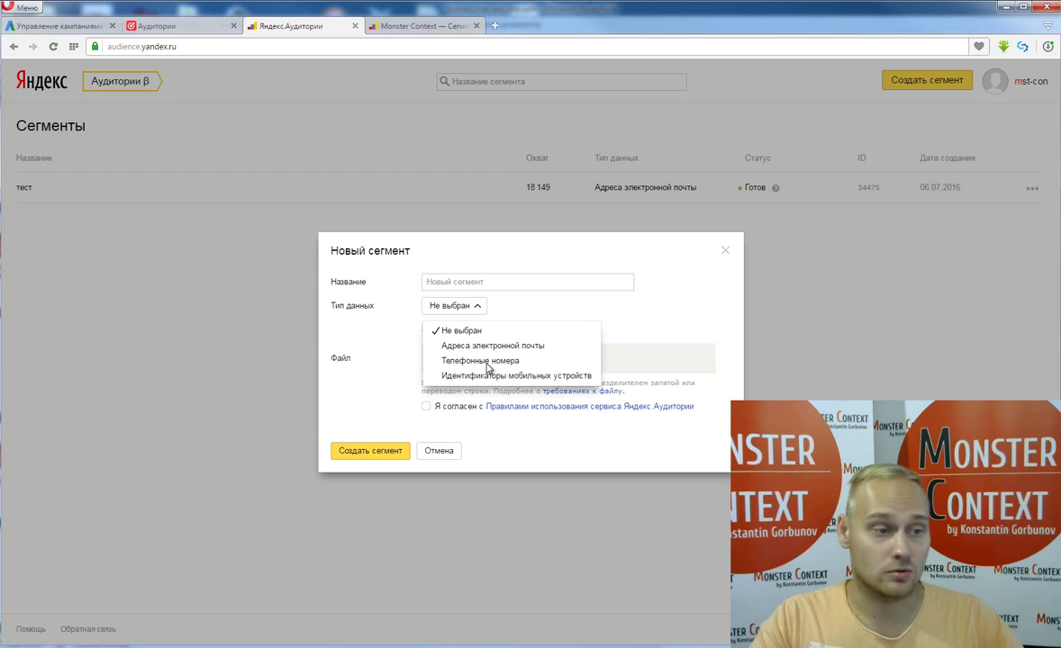
pyautogui.click(488, 350)
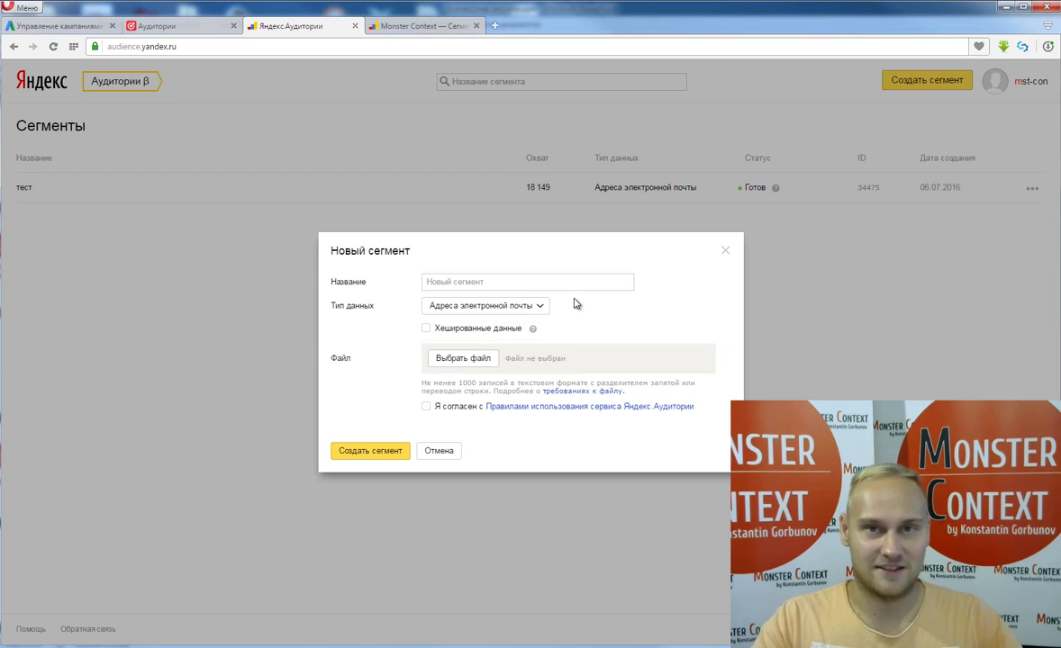
pyautogui.click(504, 280)
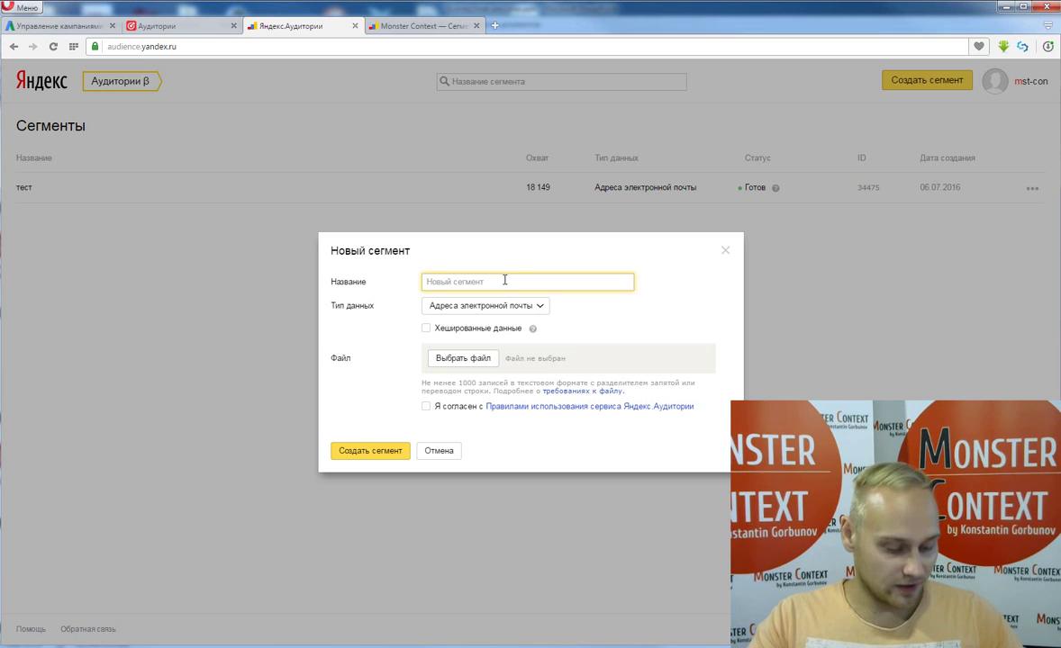
pyautogui.write('111')
pyautogui.click(586, 315)
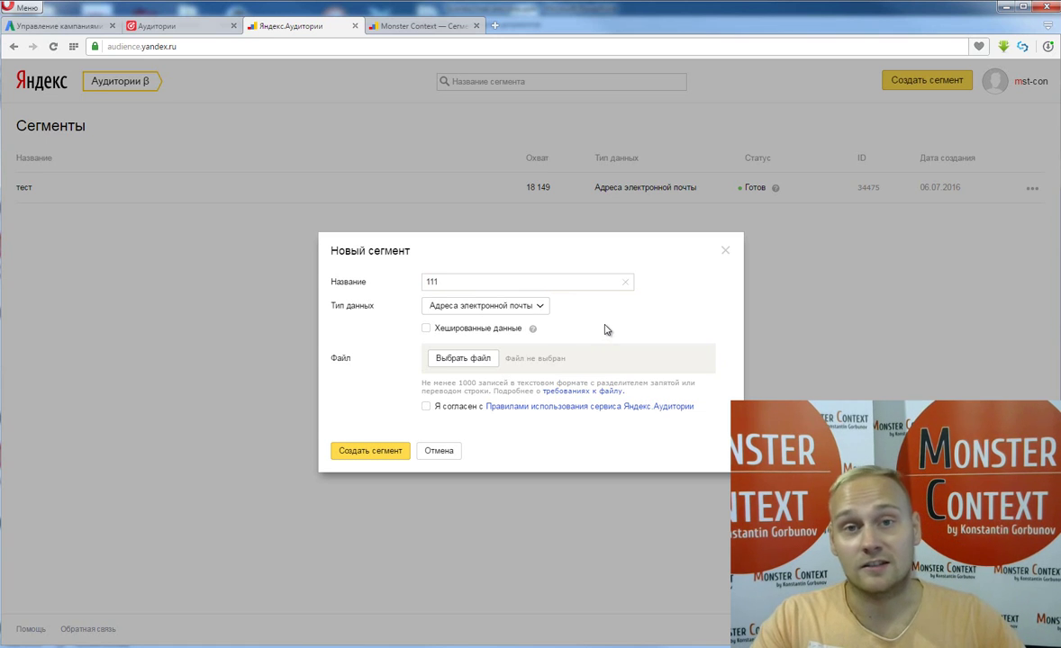
# Look at the file selection for the new segment and read the note on record count and text format.
pyautogui.click(463, 359)
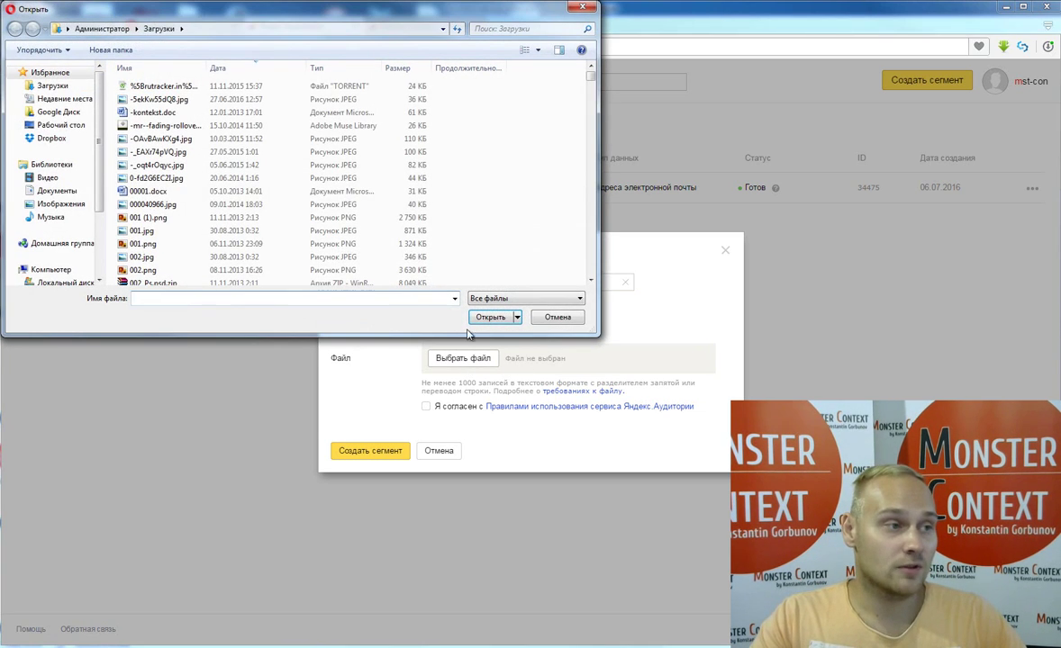
pyautogui.click(557, 317)
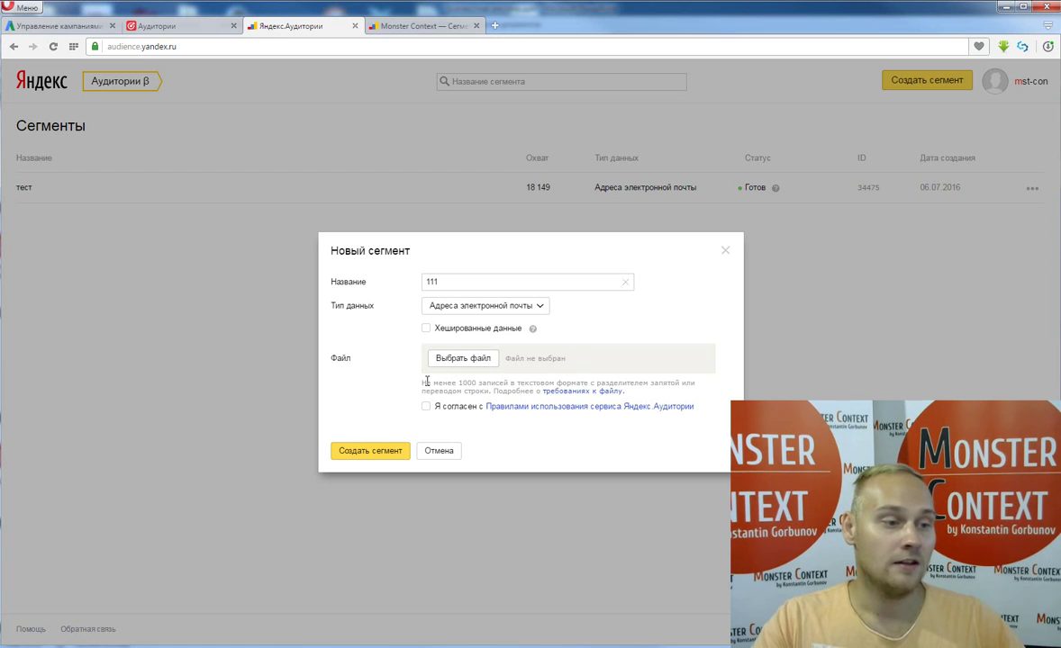
pyautogui.moveTo(426, 383); pyautogui.dragTo(590, 385)
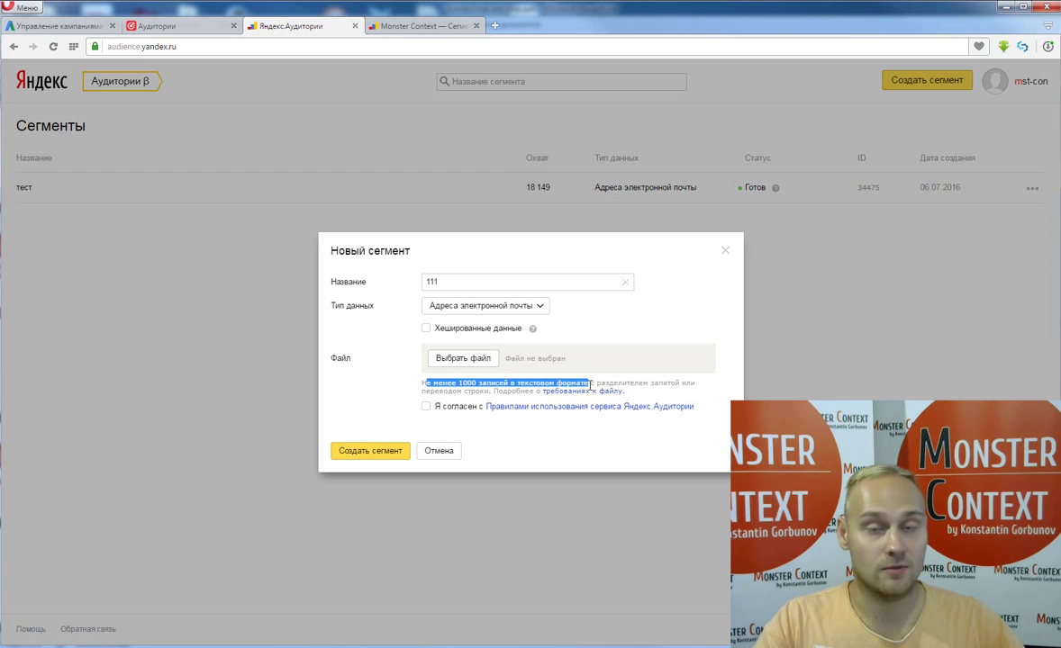
pyautogui.click(590, 386)
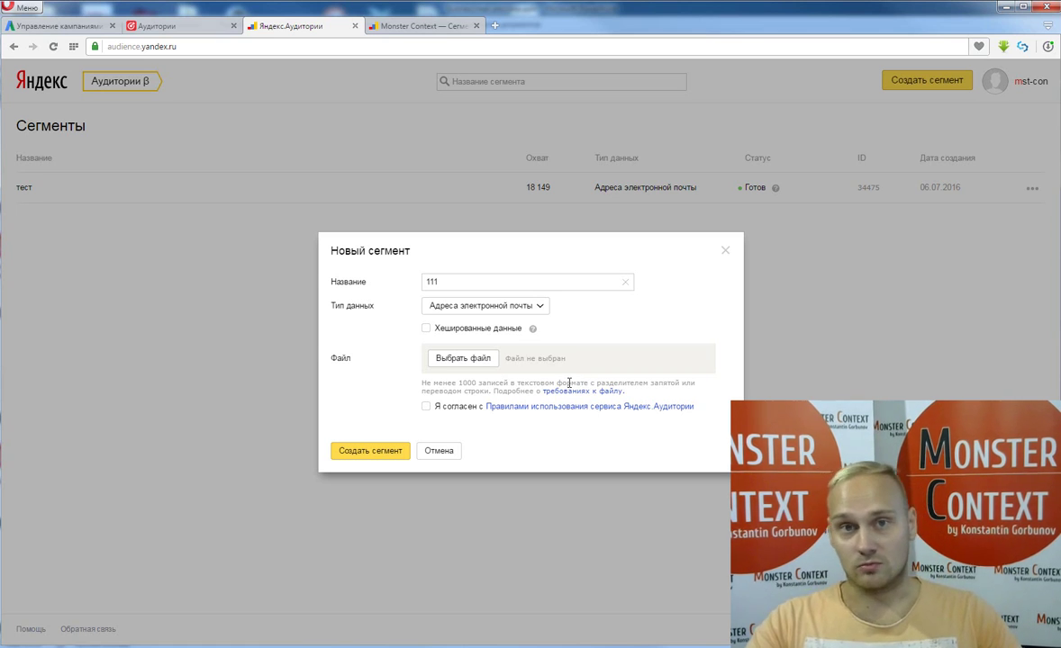
# Upload the file игра 2013.txt, accept the service rules and create the segment.
pyautogui.click(490, 355)
pyautogui.doubleClick(177, 205)
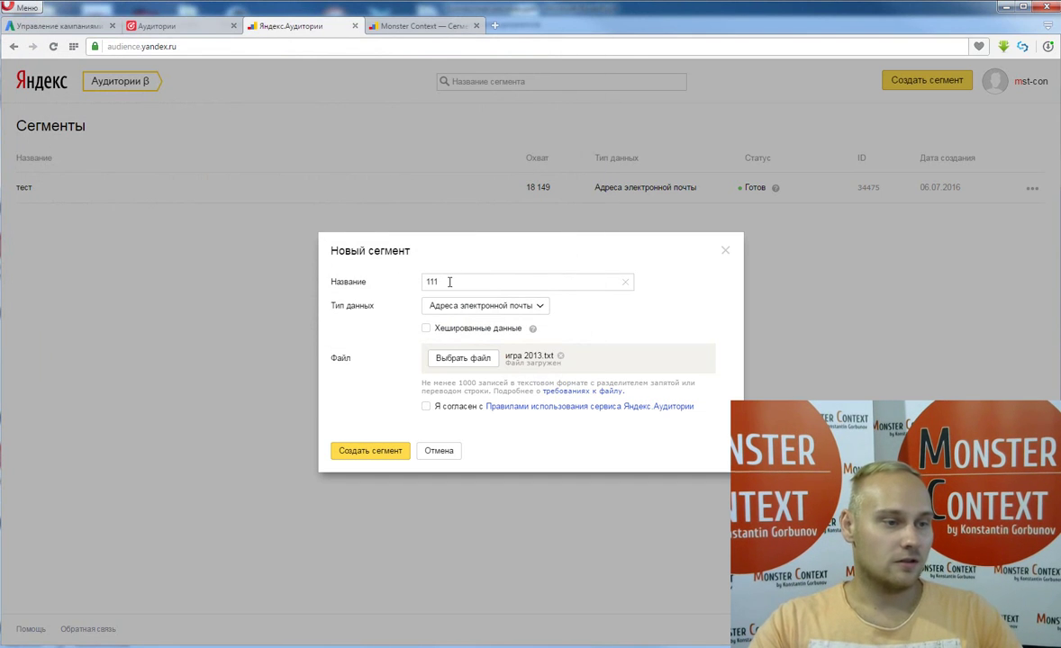
pyautogui.click(426, 407)
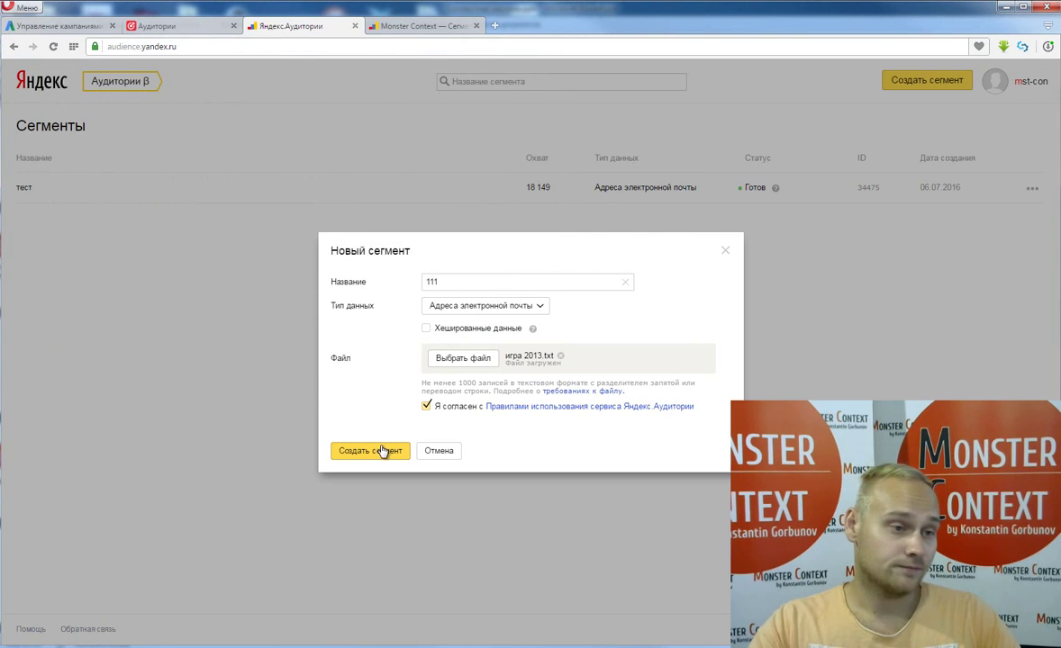
pyautogui.click(370, 450)
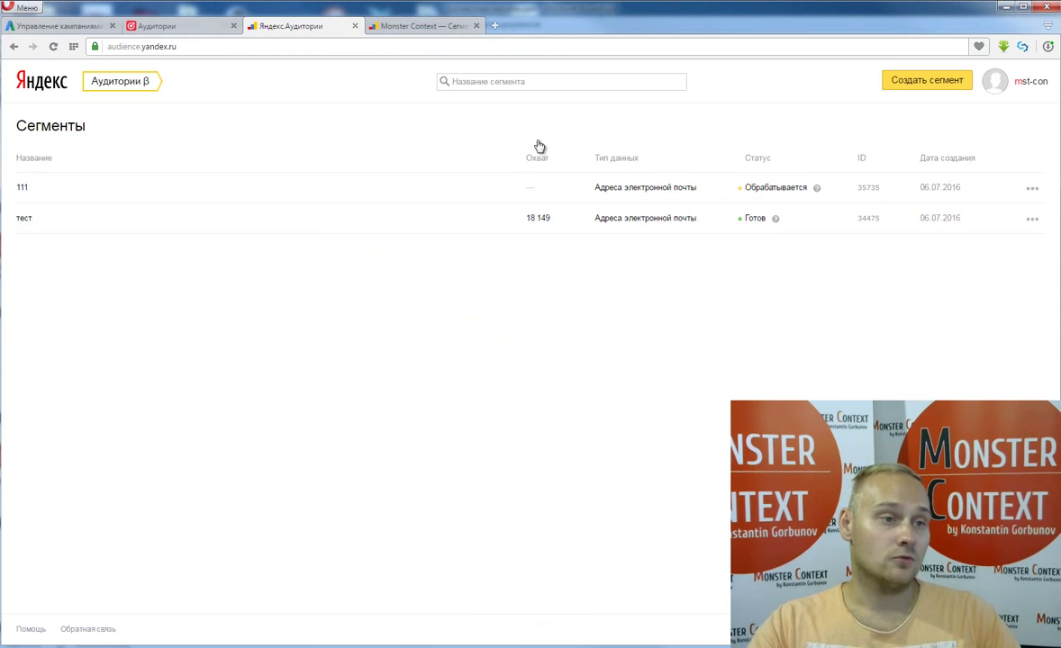
# Examine the reach, ID and available actions of the segment тест.
pyautogui.moveTo(526, 217); pyautogui.dragTo(552, 221)
pyautogui.click(556, 225)
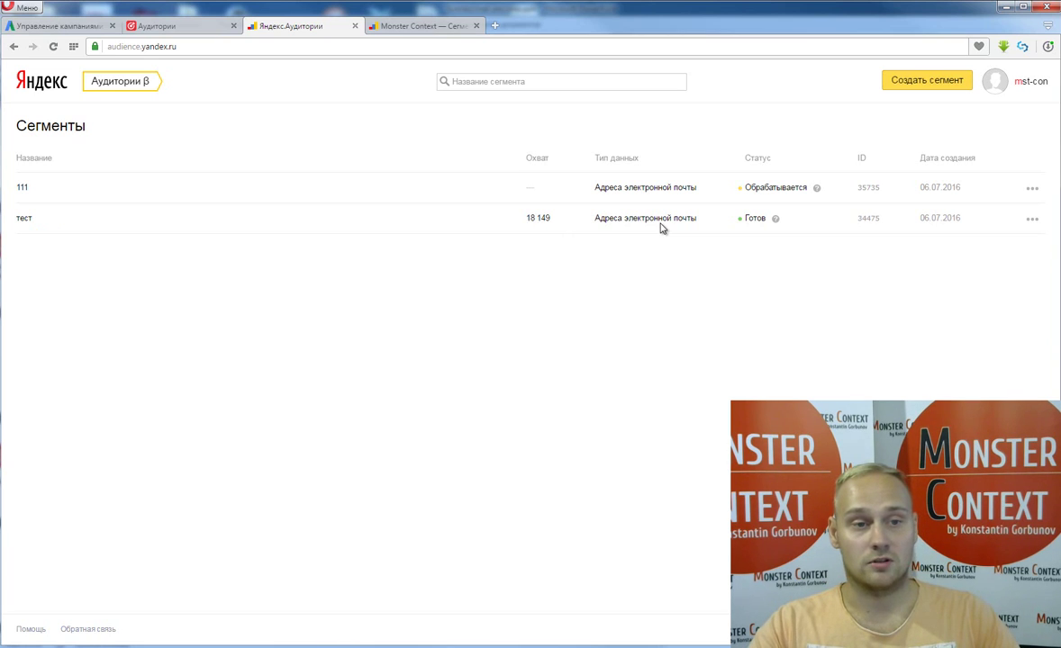
pyautogui.moveTo(857, 218); pyautogui.dragTo(880, 219)
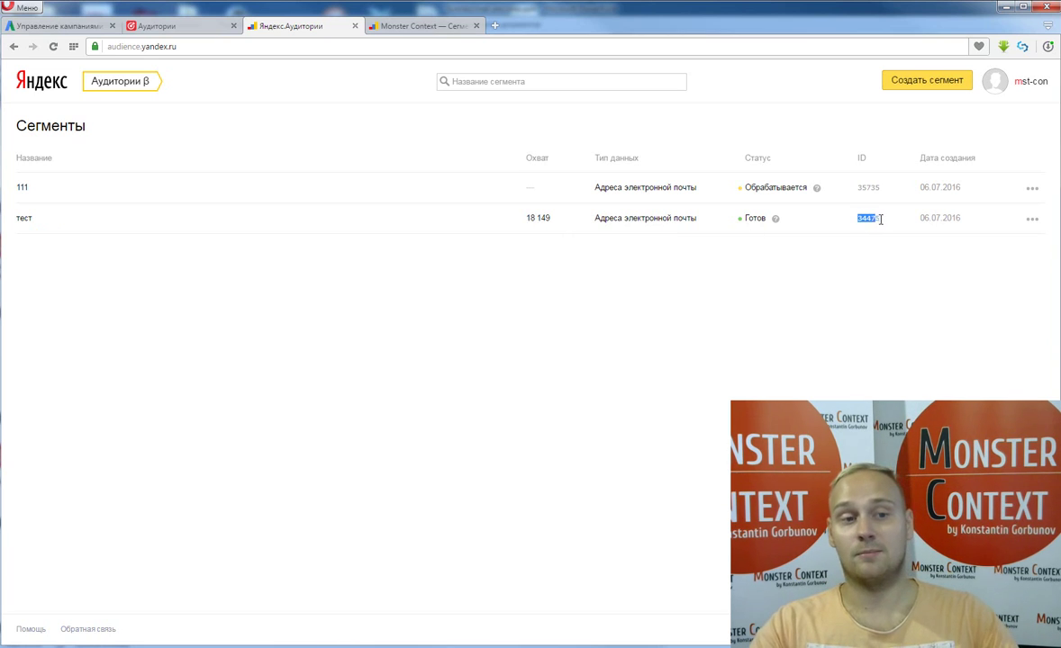
pyautogui.click(882, 225)
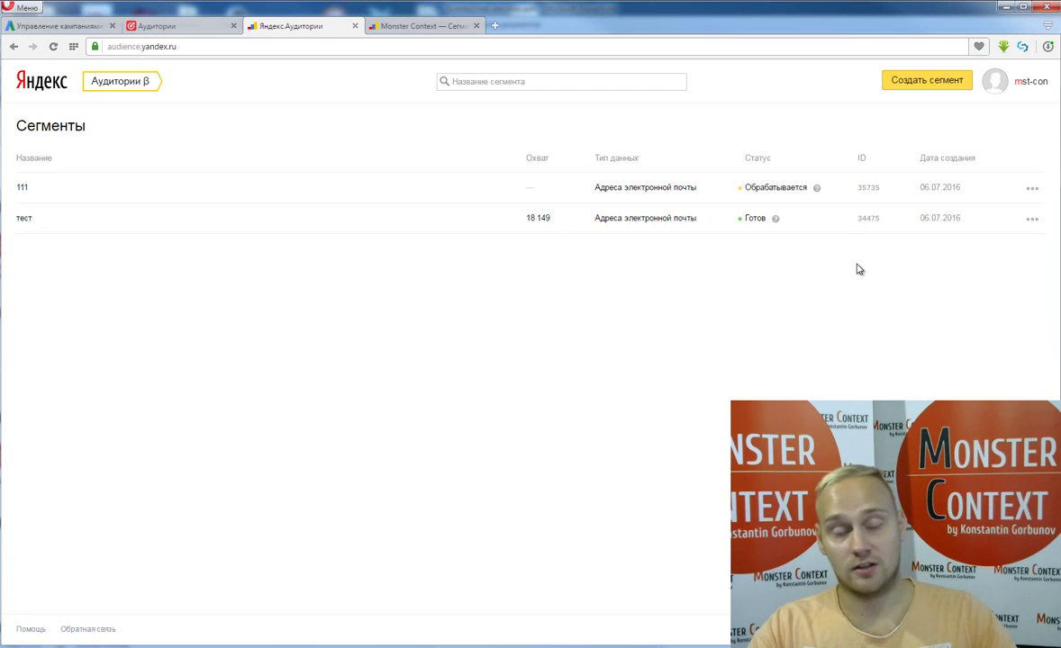
pyautogui.click(1033, 221)
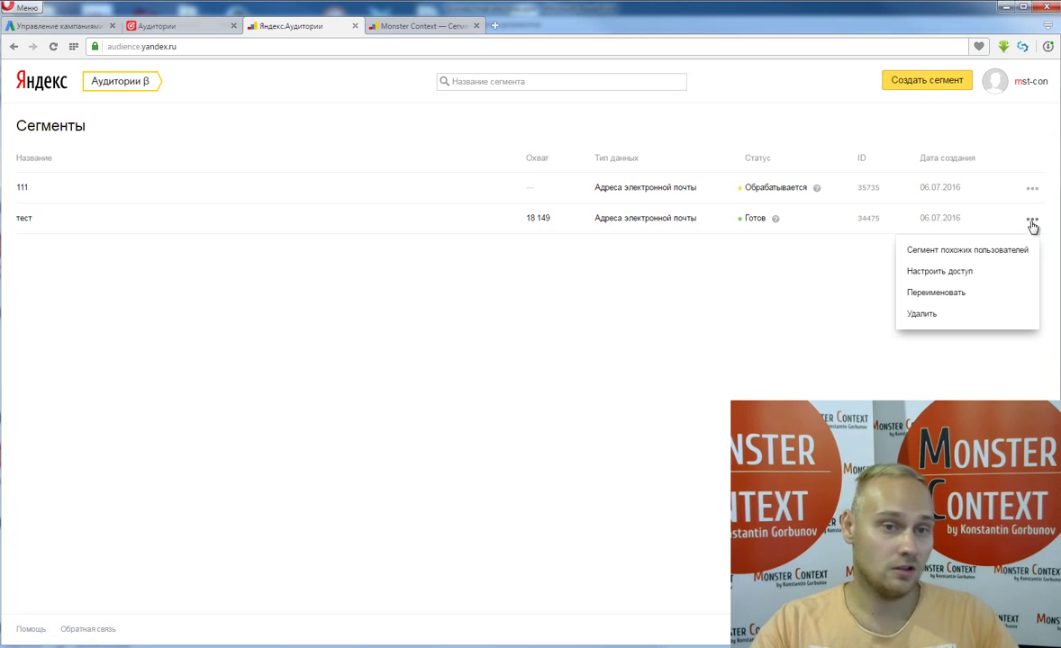
pyautogui.click(1032, 225)
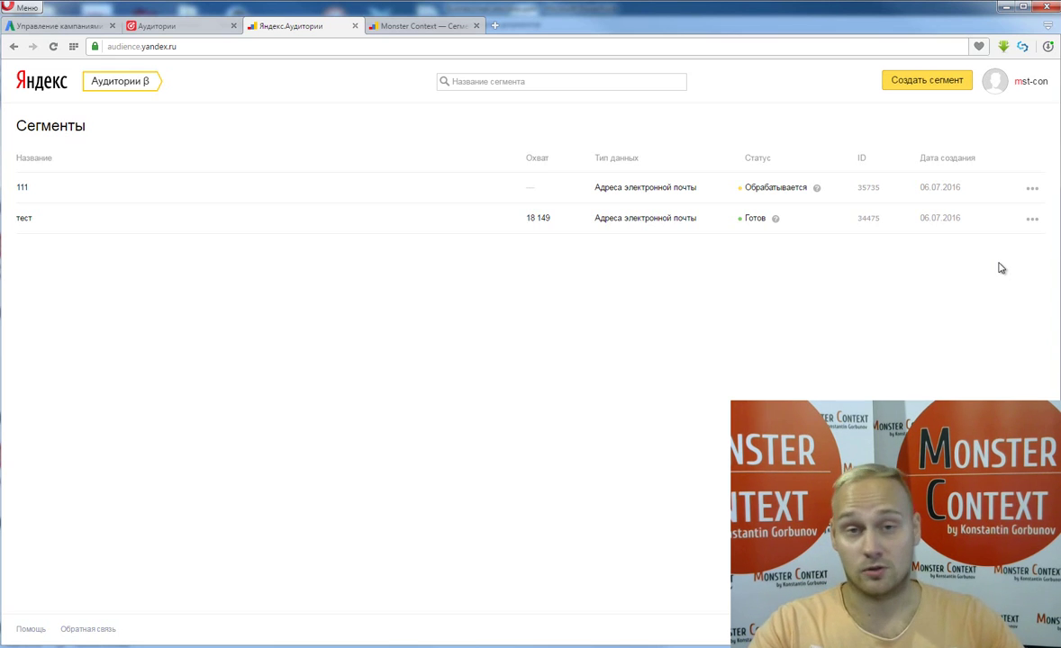
# Create a similar-users segment named тест (похожий сегмент) from тест, with the accuracy/reach balance at the midpoint.
pyautogui.click(1033, 219)
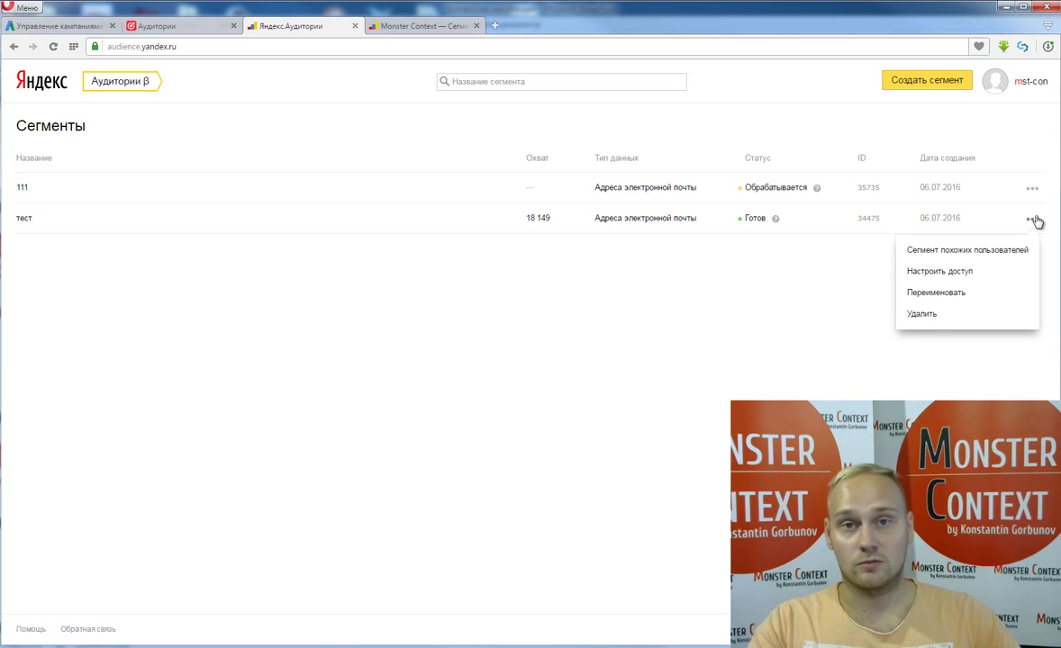
pyautogui.click(951, 258)
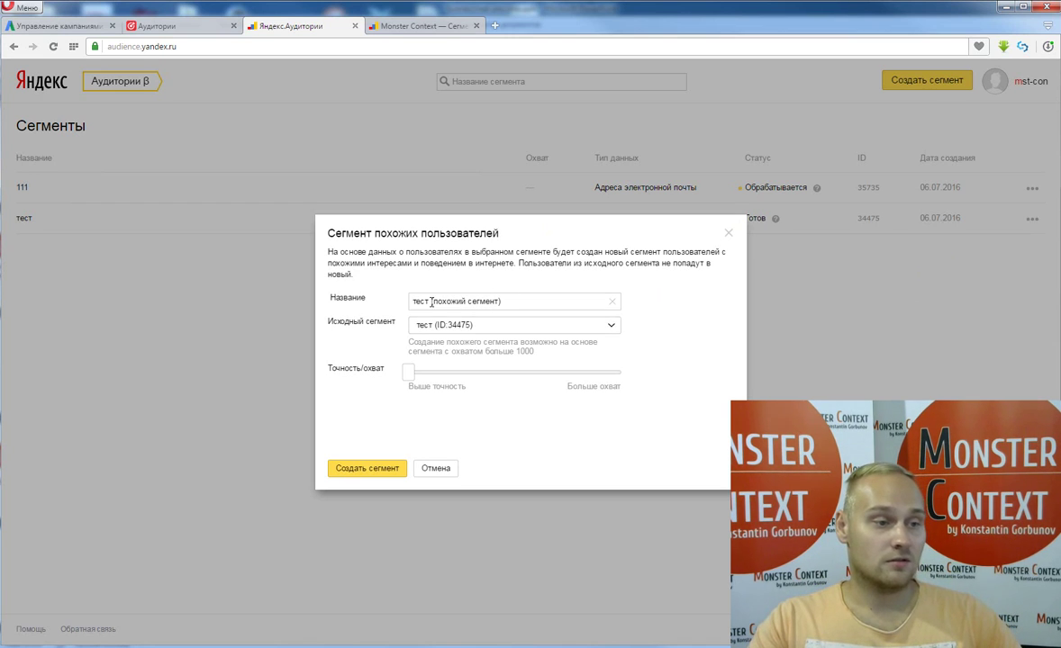
pyautogui.moveTo(430, 302); pyautogui.dragTo(539, 300)
pyautogui.click(526, 302)
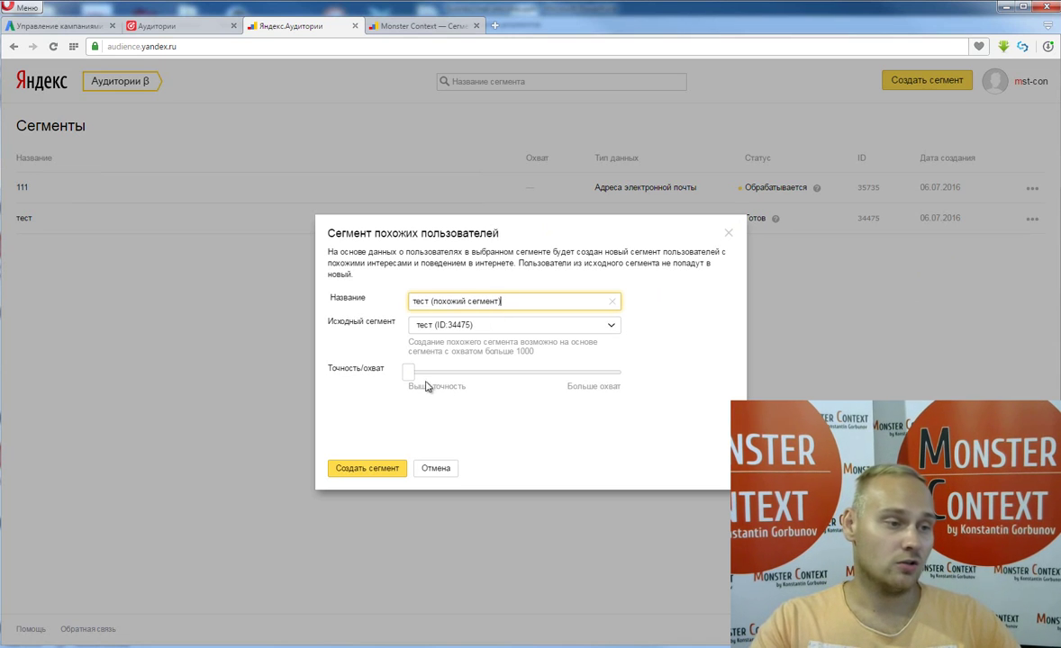
pyautogui.moveTo(410, 376)
pyautogui.mouseDown()
pyautogui.moveTo(622, 374)
pyautogui.moveTo(412, 385)
pyautogui.mouseUp()
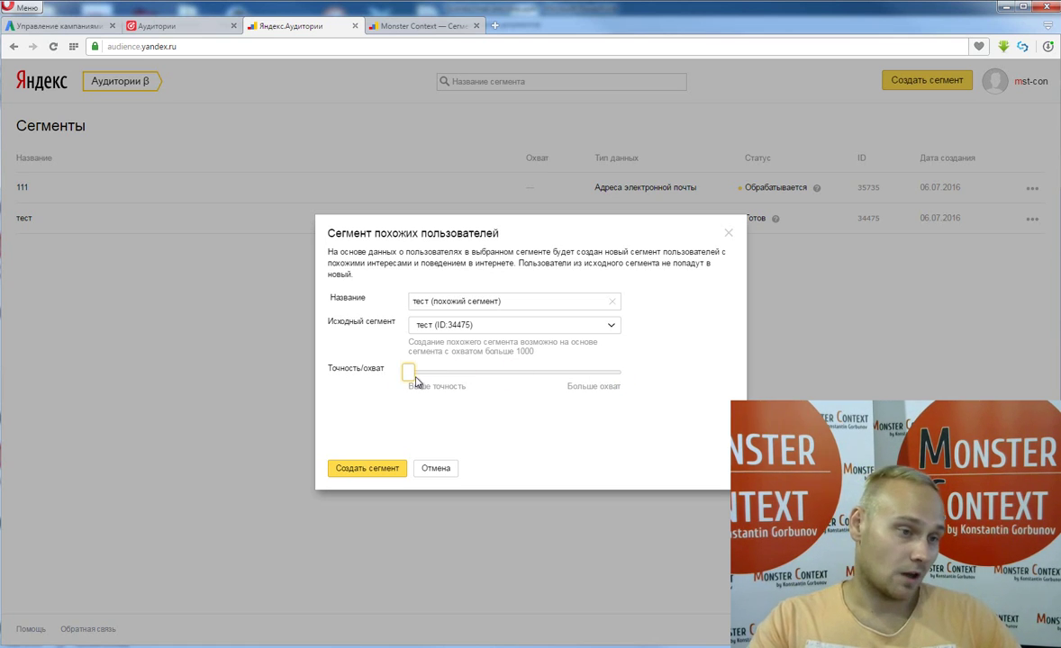
pyautogui.moveTo(412, 374); pyautogui.dragTo(513, 379)
pyautogui.click(513, 380)
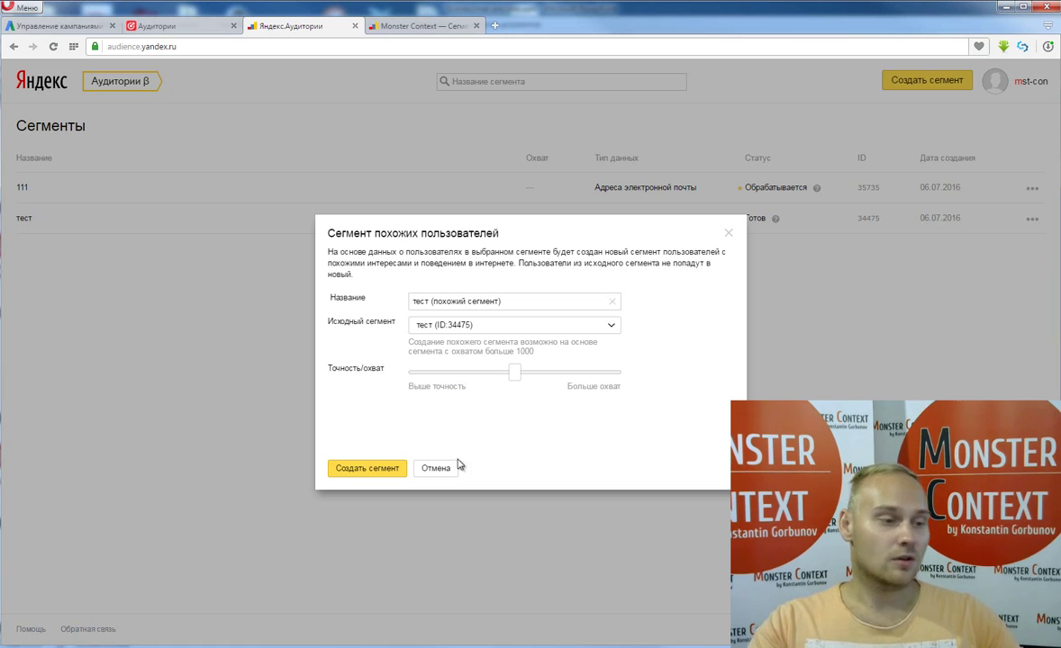
pyautogui.click(363, 468)
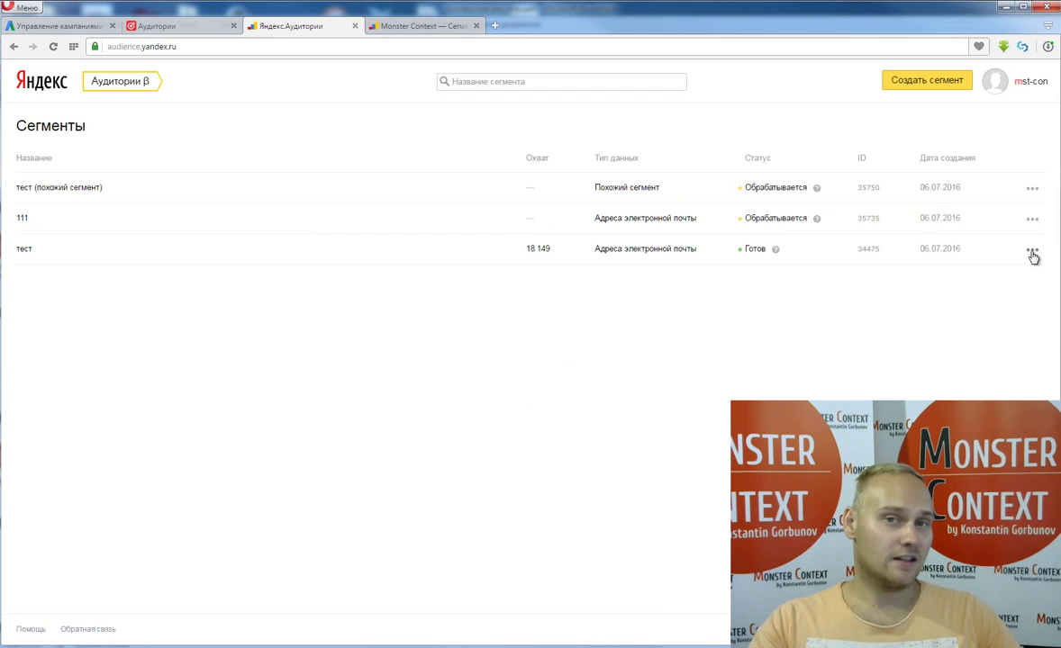
# Review the actions available for тест (похожий сегмент) and the similar-users settings for тест, without creating another segment.
pyautogui.click(1031, 191)
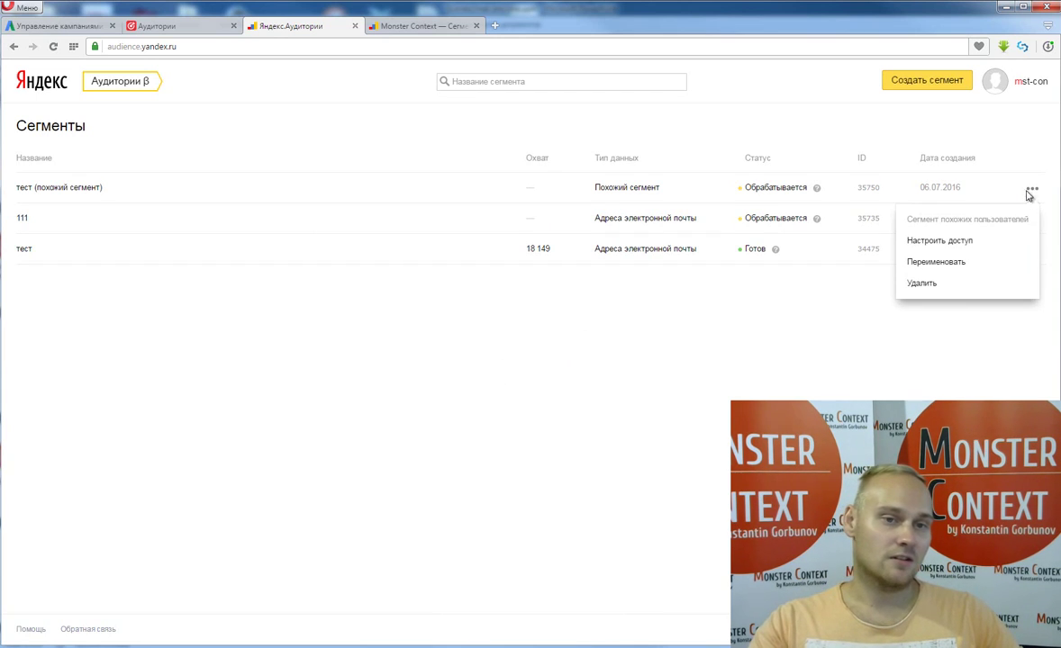
pyautogui.click(848, 265)
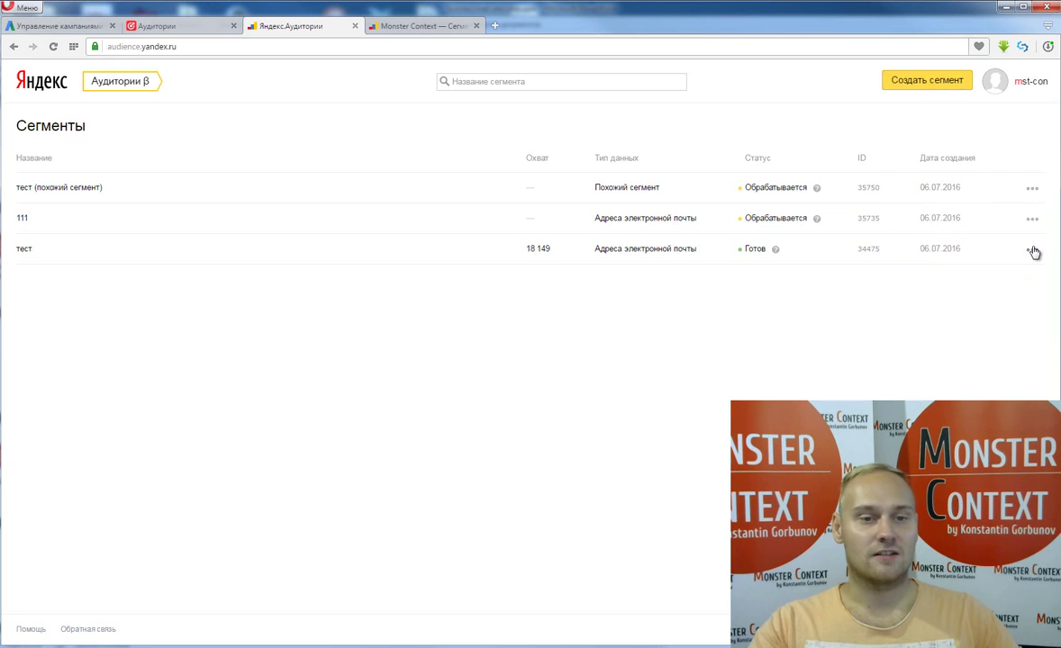
pyautogui.click(1032, 249)
pyautogui.click(887, 259)
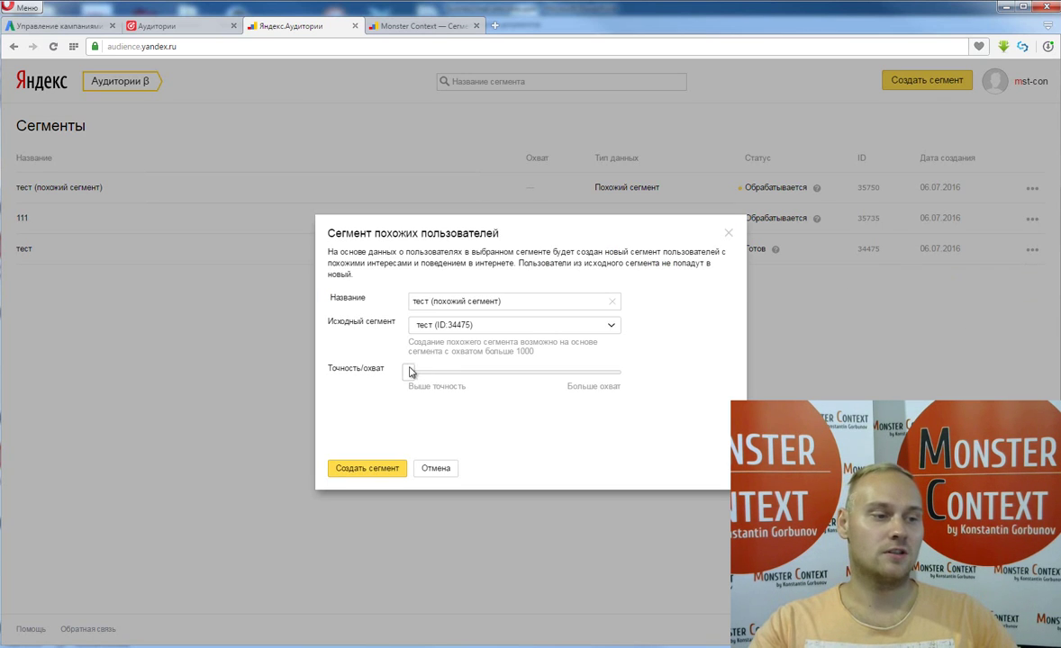
pyautogui.click(436, 468)
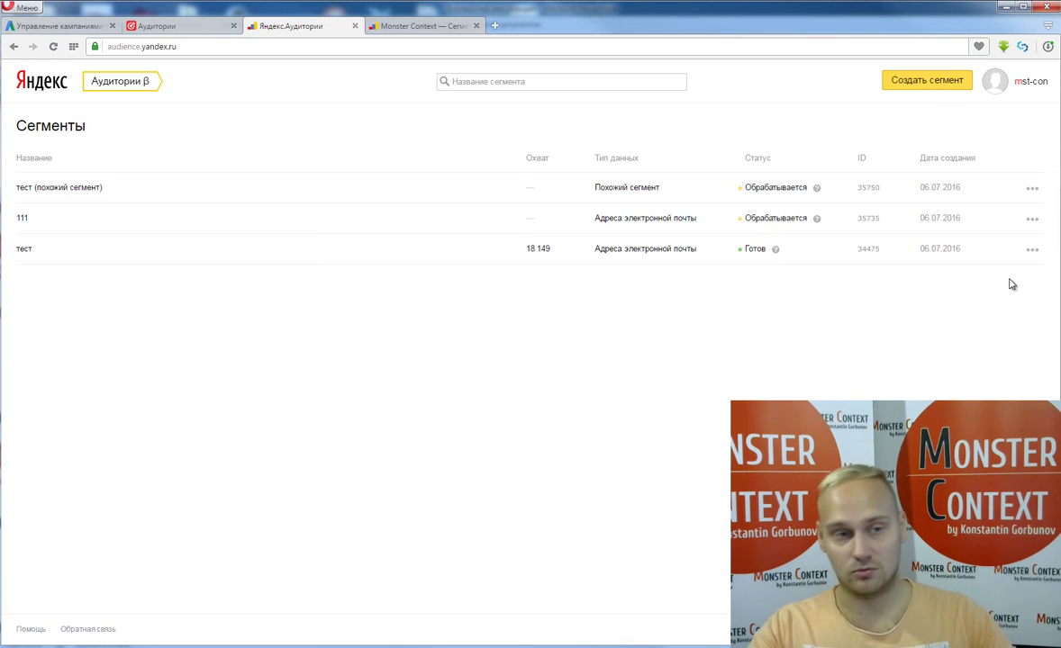
# View the access settings of the segment тест, close them and review its remaining actions.
pyautogui.click(1033, 251)
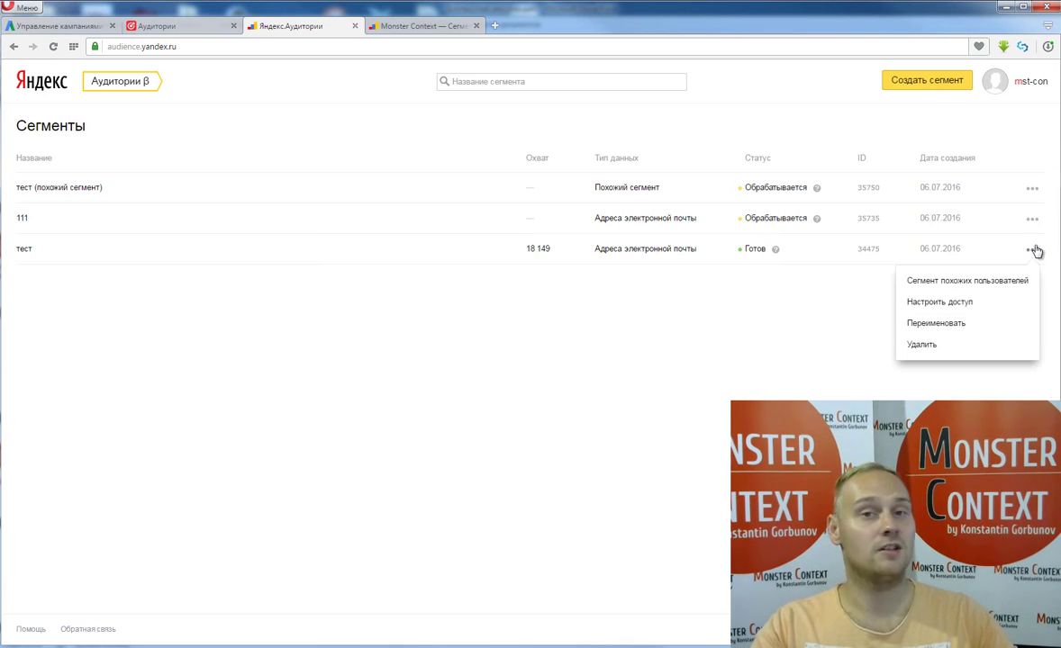
pyautogui.click(940, 307)
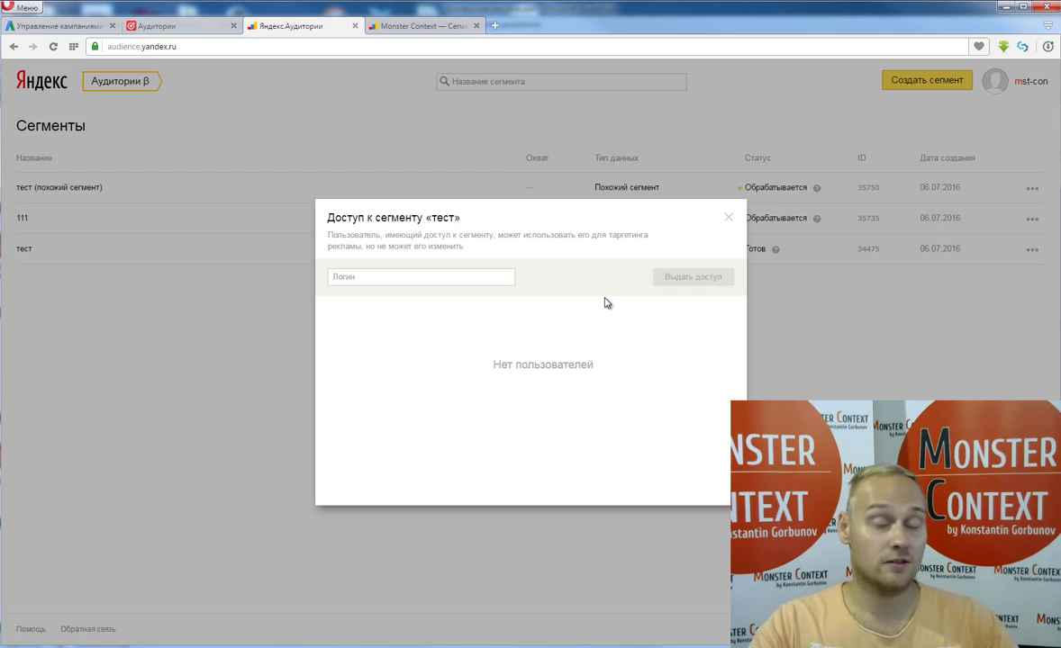
pyautogui.click(728, 222)
pyautogui.click(1034, 250)
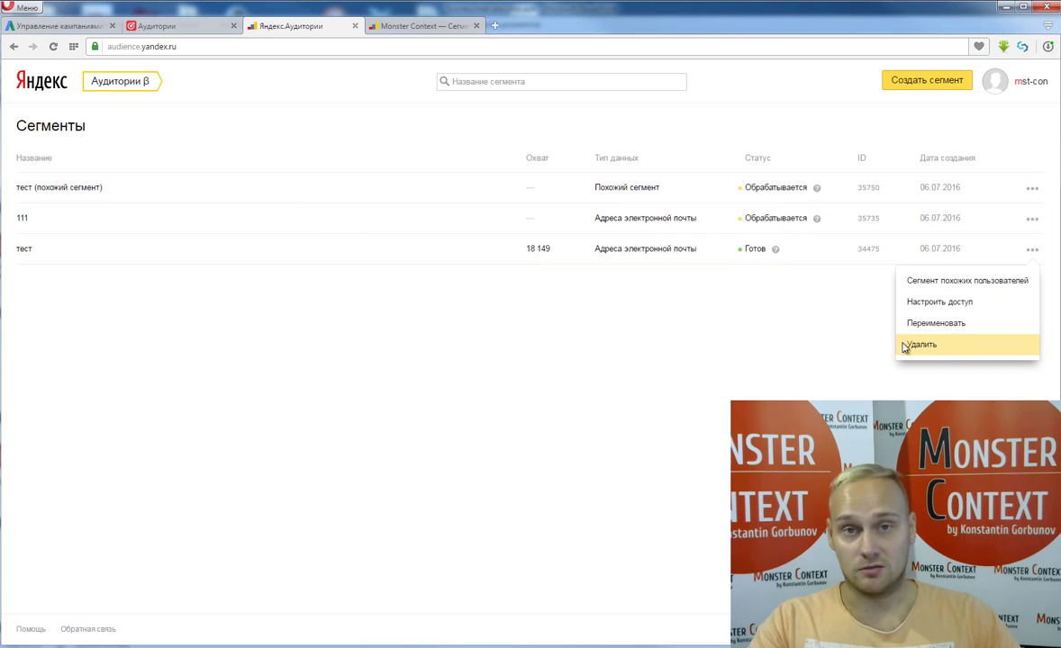
pyautogui.click(789, 329)
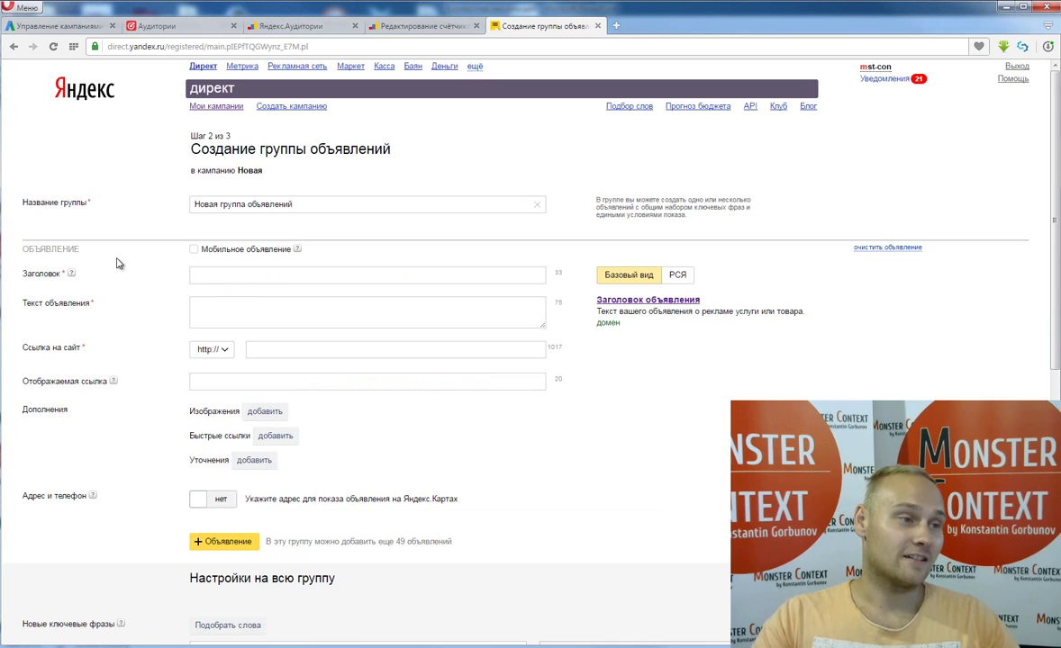
# Name the new audience selection condition 12312 in the ad group's settings.
pyautogui.scroll(-5, 117, 263)
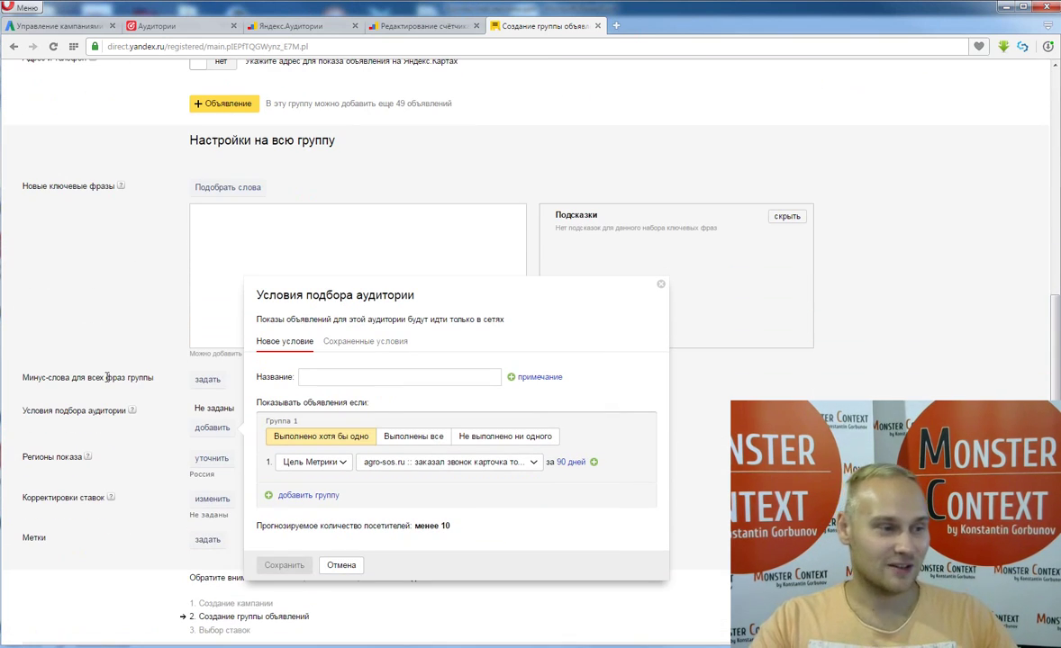
pyautogui.moveTo(26, 414); pyautogui.dragTo(58, 411)
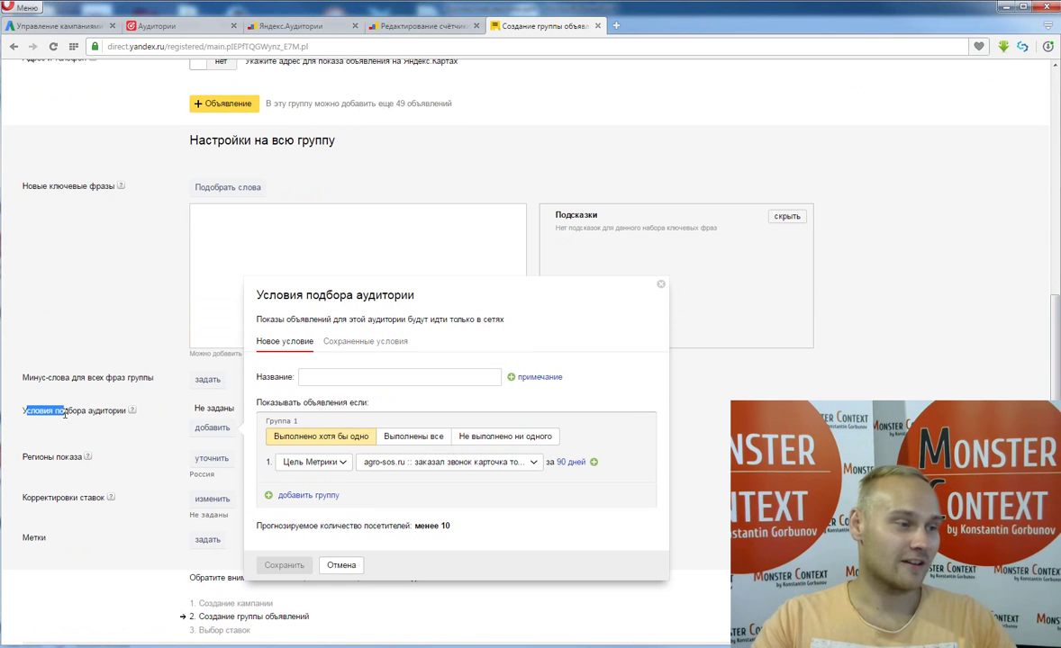
pyautogui.click(86, 411)
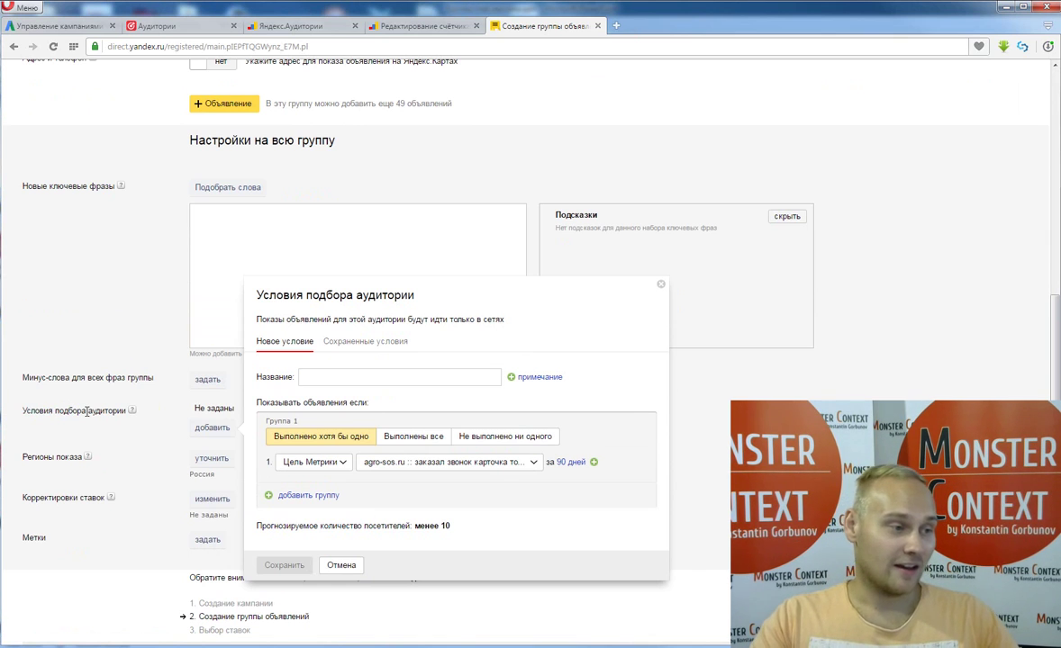
pyautogui.moveTo(25, 411); pyautogui.dragTo(121, 410)
pyautogui.click(113, 411)
pyautogui.scroll(-1, 323, 403)
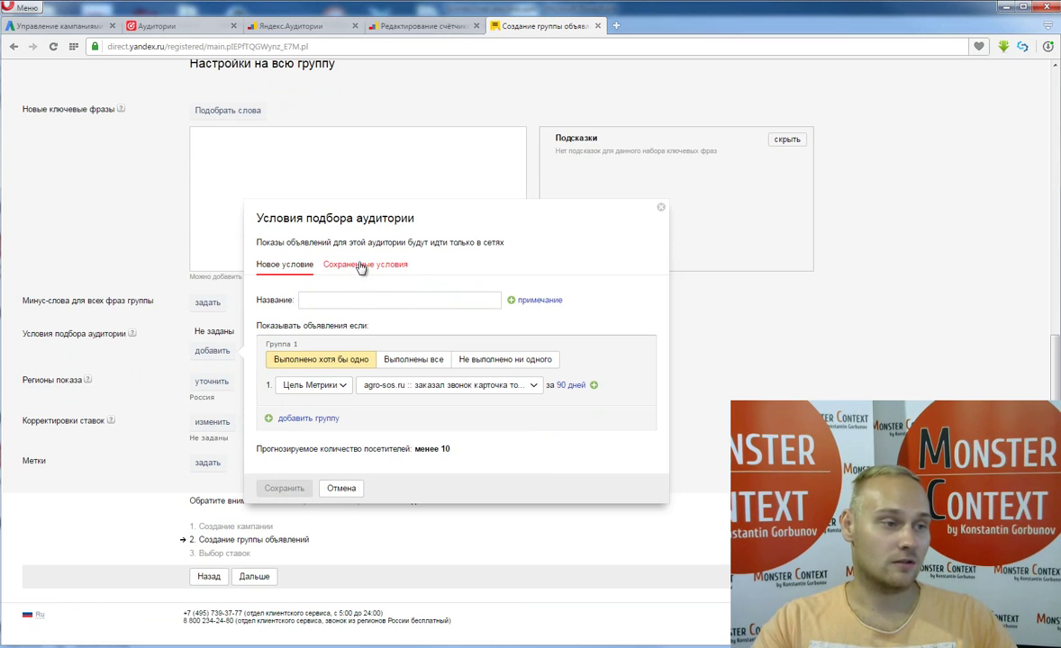
pyautogui.click(317, 298)
pyautogui.write('12')
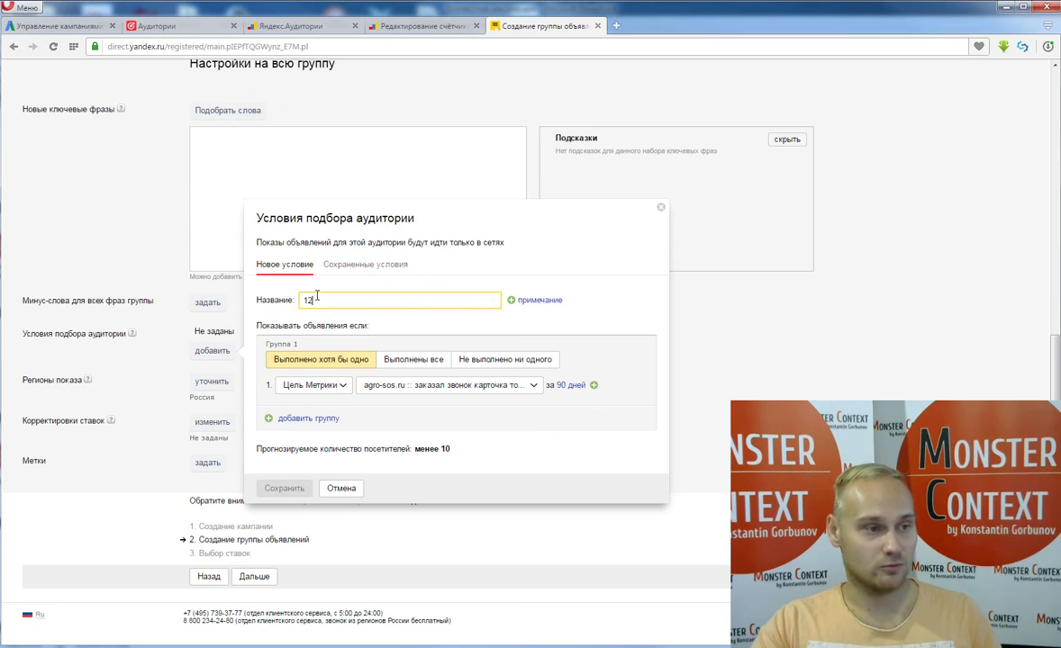
pyautogui.write('312')
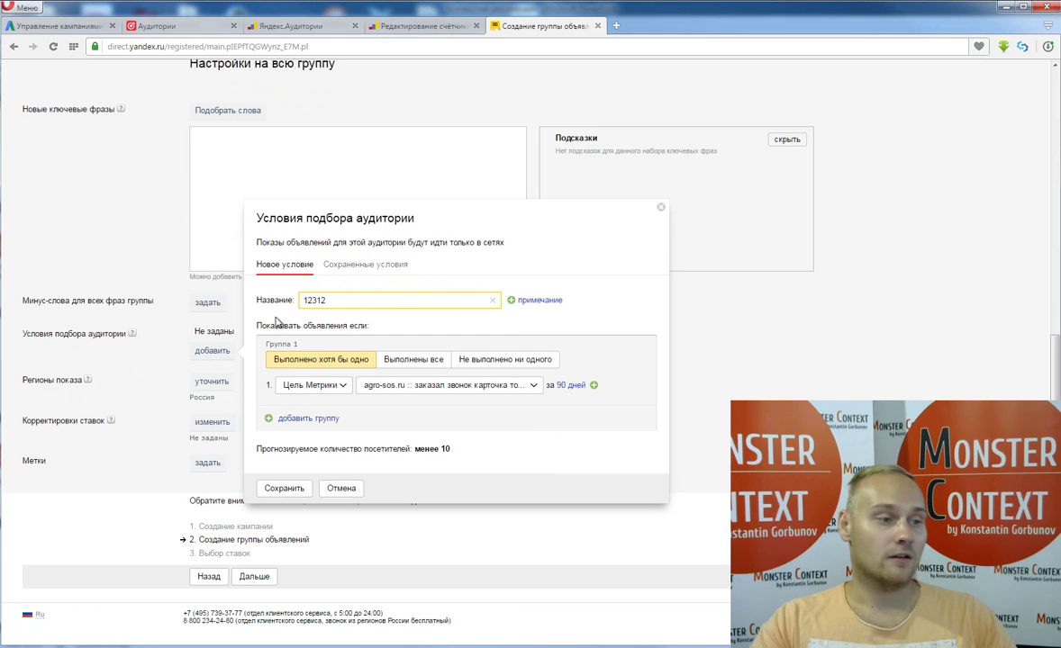
pyautogui.click(391, 332)
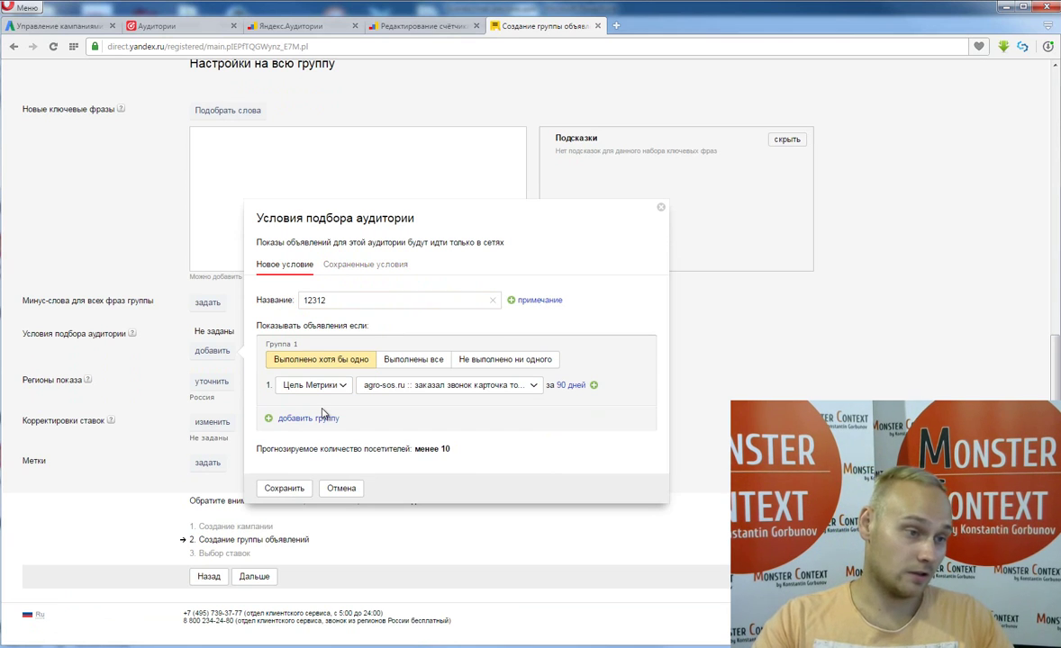
# Review the Metrica goals offered for the condition and the goals configured for the Monster Context counter in Yandex Metrica.
pyautogui.click(371, 386)
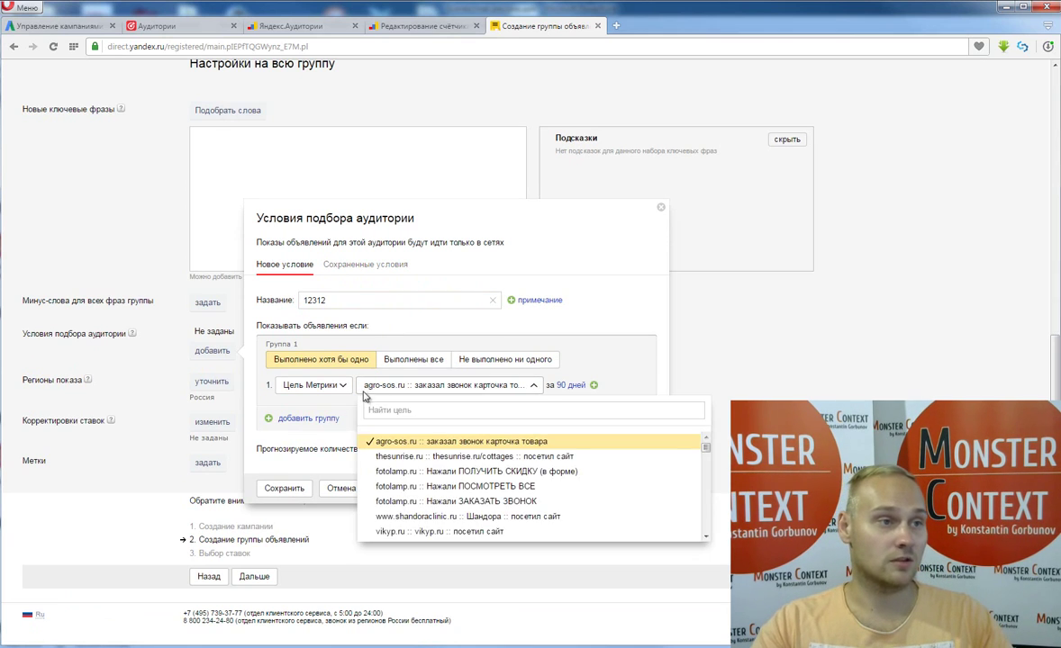
pyautogui.click(403, 27)
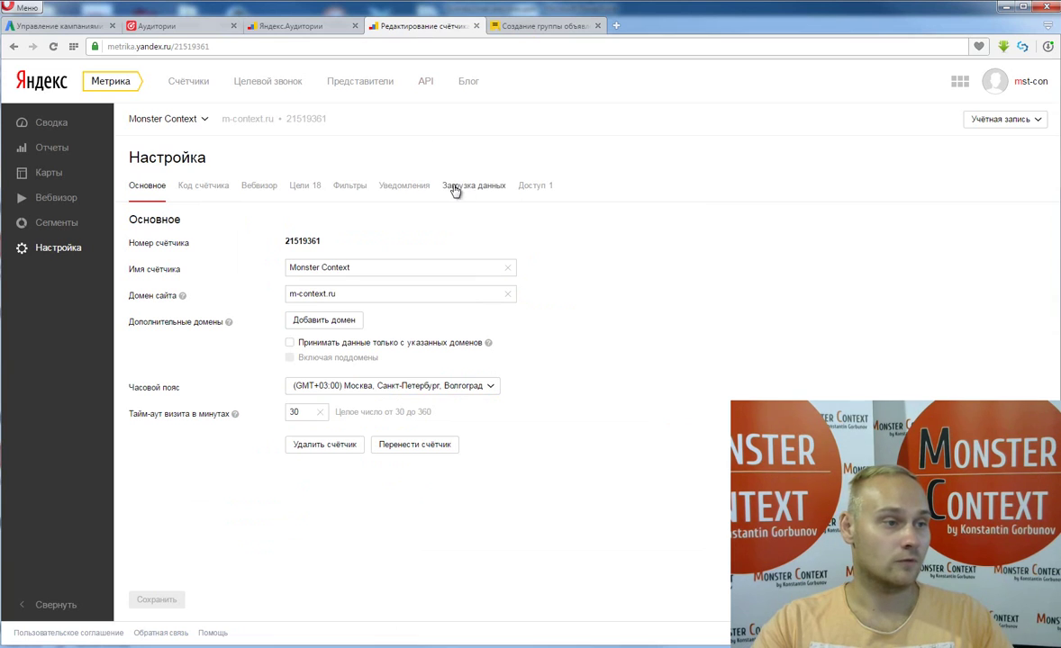
pyautogui.click(306, 186)
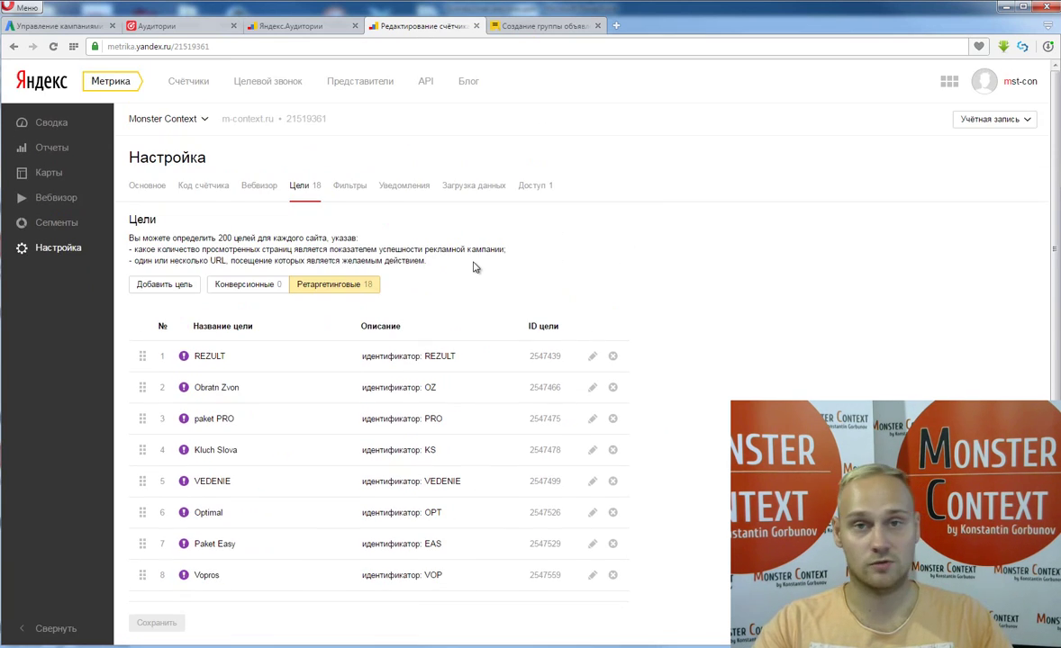
pyautogui.click(487, 28)
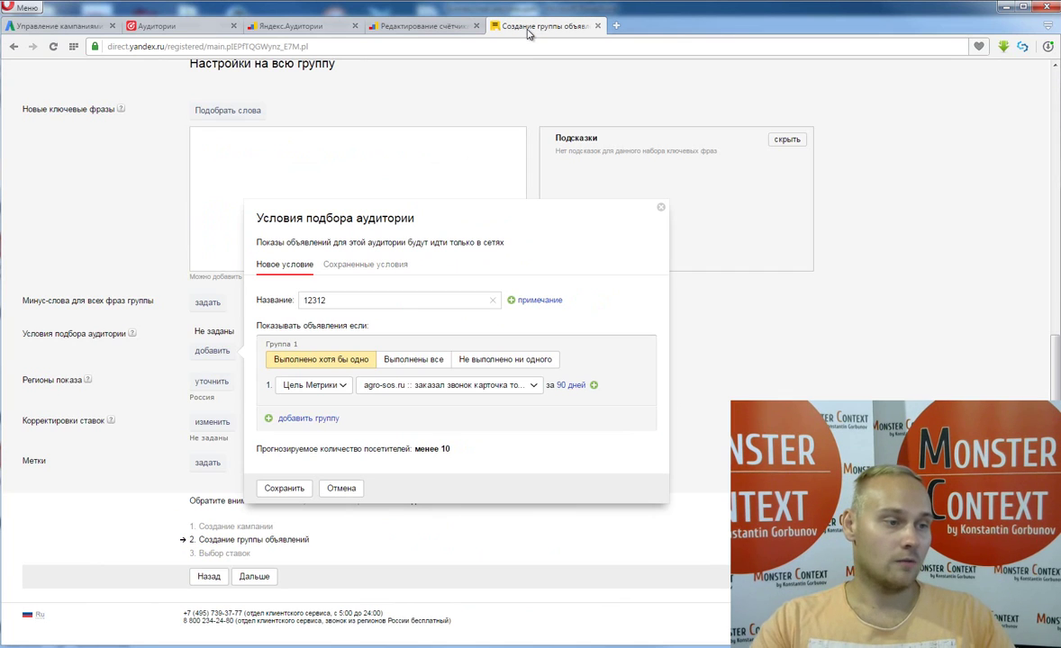
# Switch the condition type to Сегмент Метрики and browse the Metrica segments offered, keeping машинка-кровать.рф :: Меньше 5 мин.
pyautogui.click(308, 385)
pyautogui.click(317, 420)
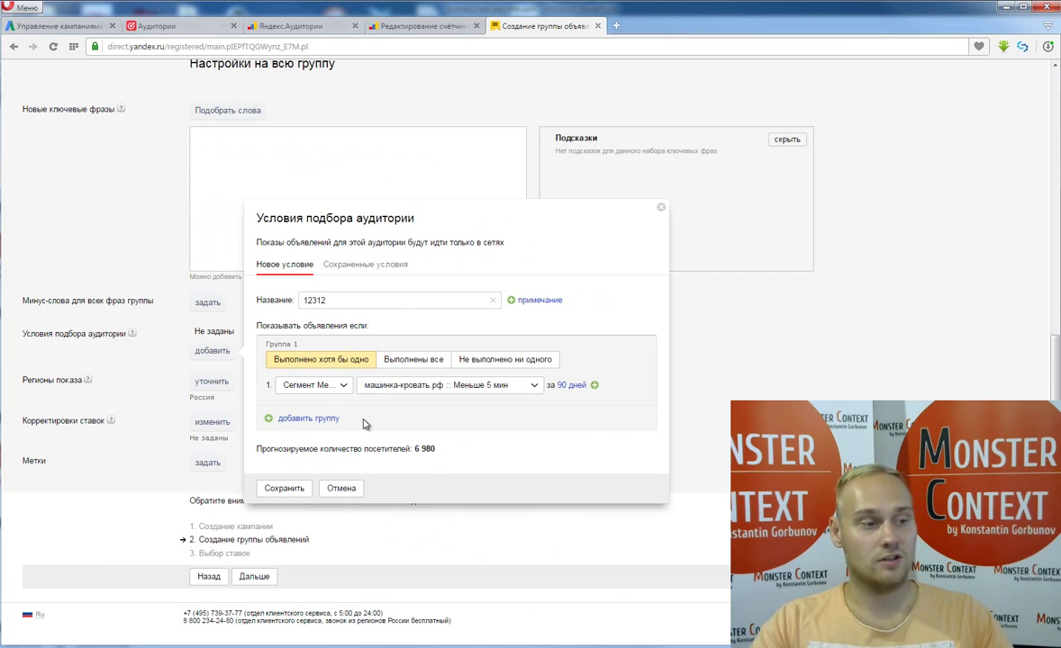
pyautogui.click(431, 389)
pyautogui.click(430, 389)
pyautogui.click(430, 389)
pyautogui.scroll(-5, 439, 458)
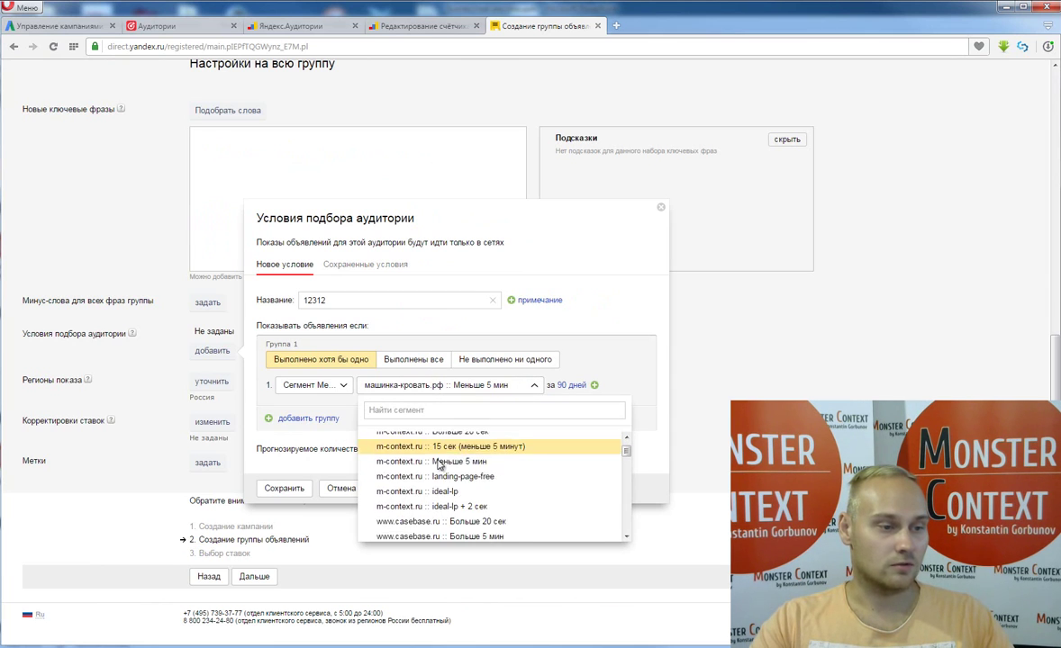
pyautogui.scroll(2, 458, 471)
pyautogui.click(565, 326)
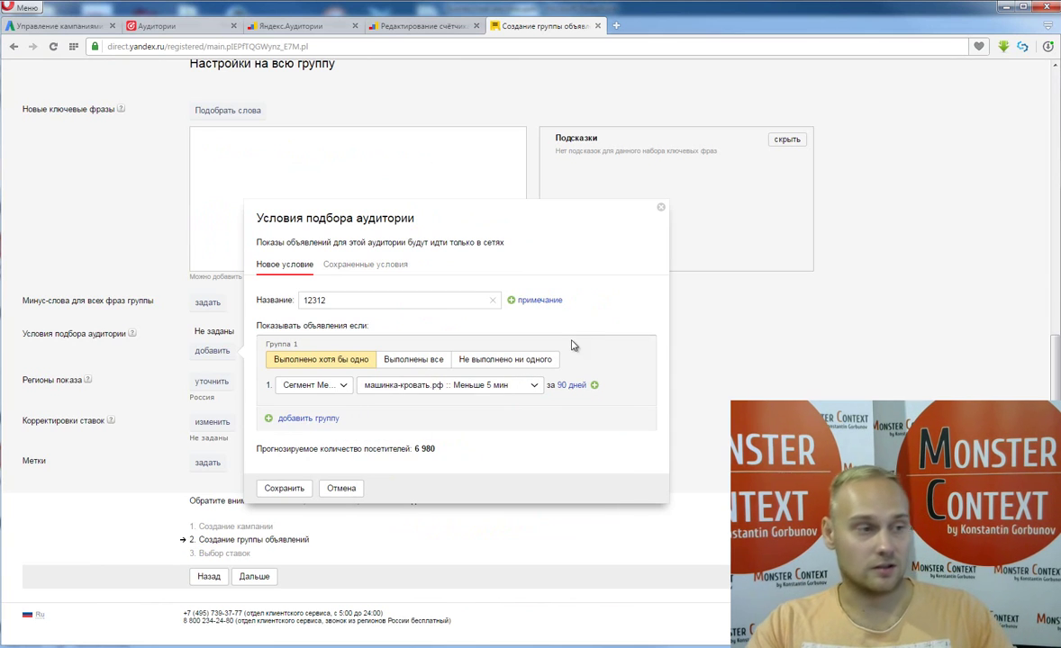
# Set the condition to Сегмент Аудиторий with the segment тест and check it against the segment list in Yandex Audiences.
pyautogui.click(302, 384)
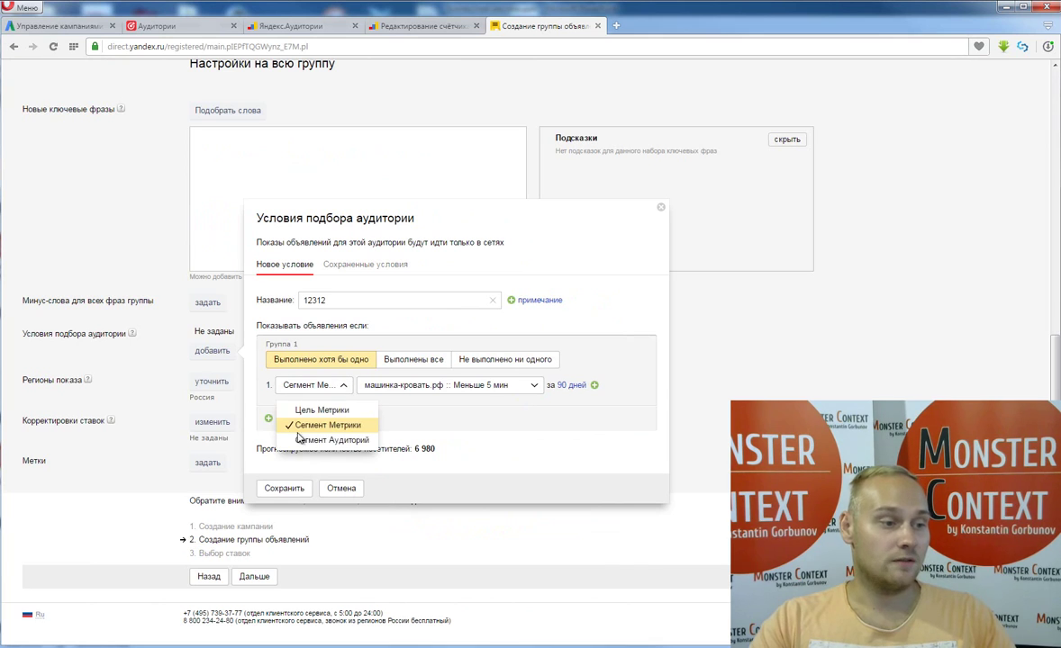
pyautogui.click(309, 441)
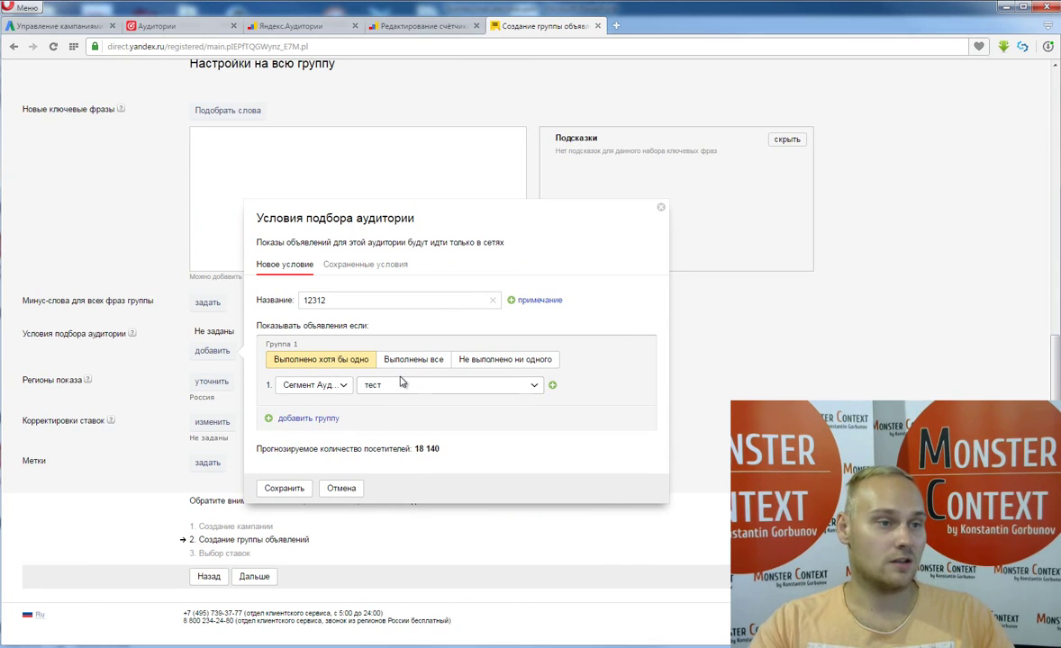
pyautogui.click(321, 29)
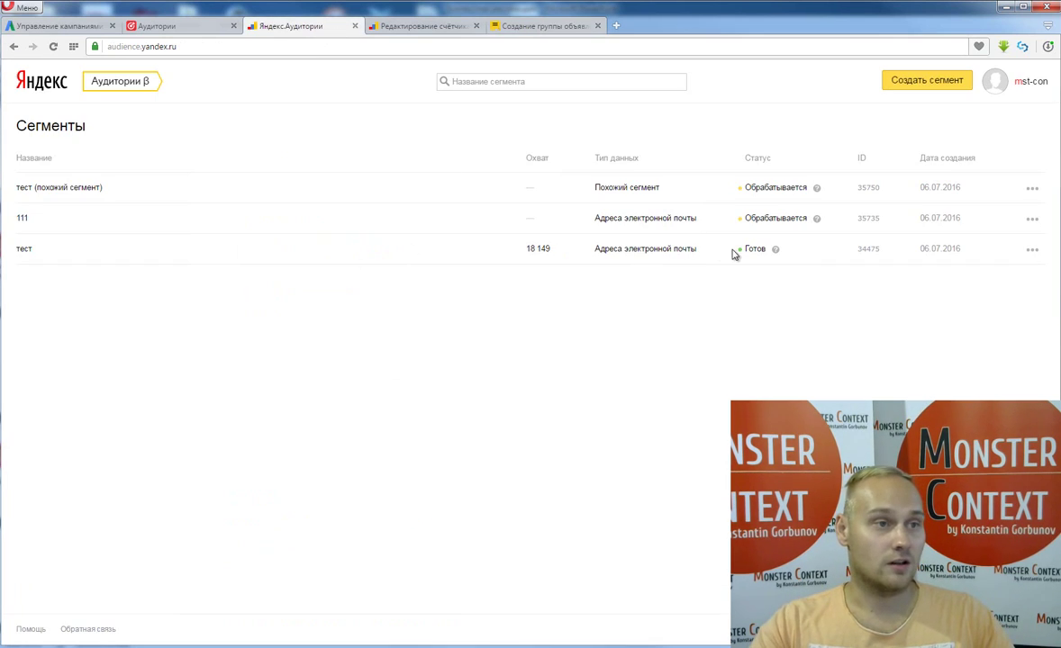
pyautogui.click(541, 27)
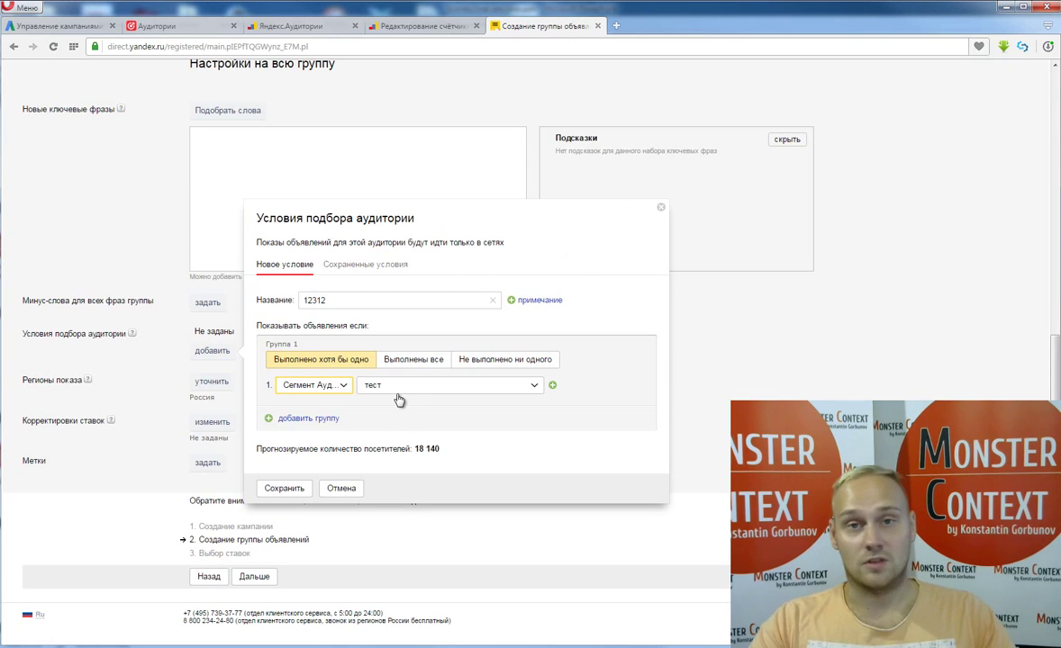
# Set group 1 to Не выполнено ни одного and add a second group with the goal m-context.ru :: Monster Context :: посетил сайт.
pyautogui.click(275, 420)
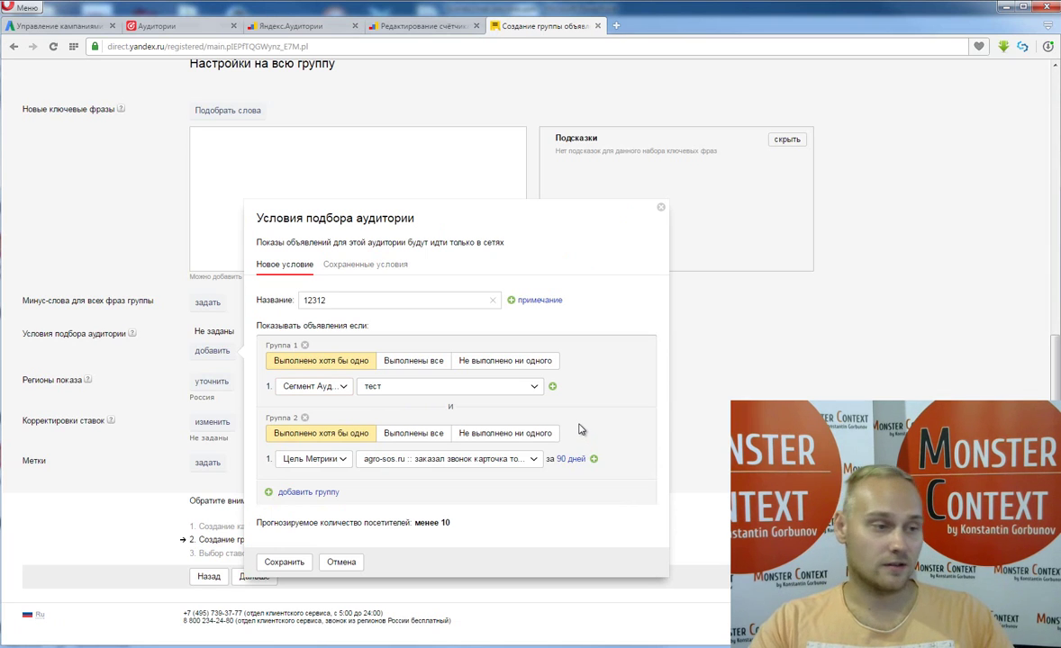
pyautogui.click(305, 420)
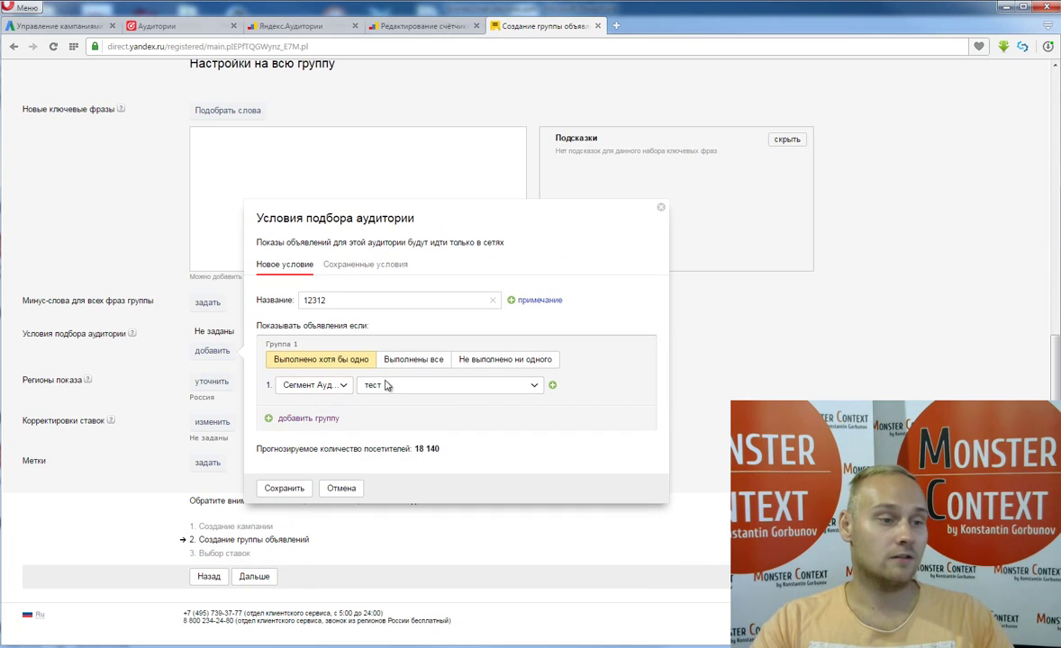
pyautogui.click(486, 359)
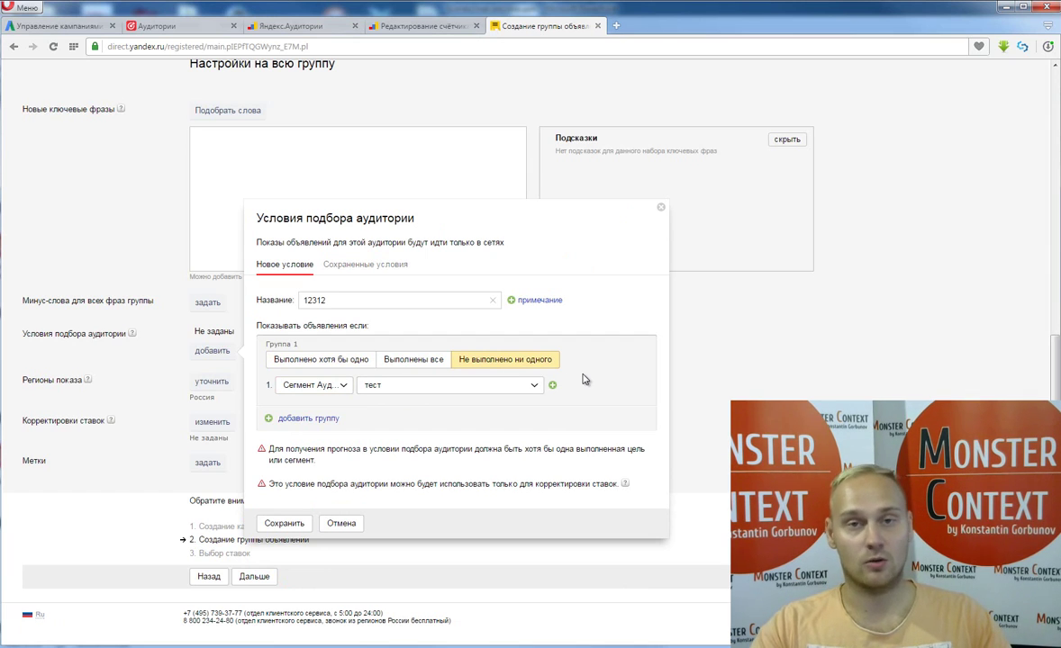
pyautogui.click(275, 417)
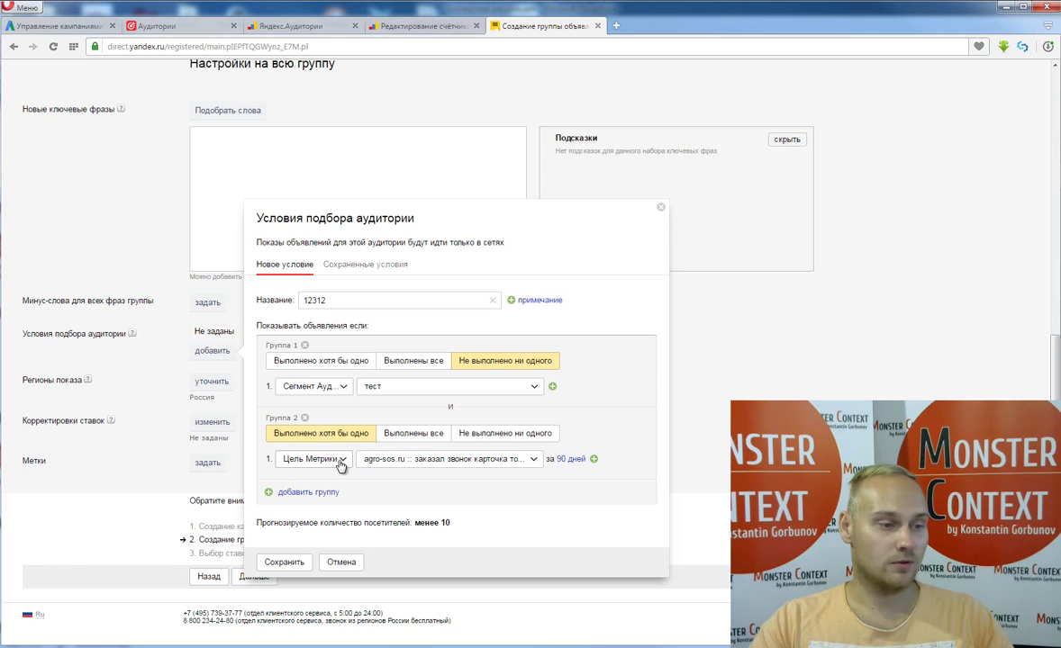
pyautogui.click(414, 459)
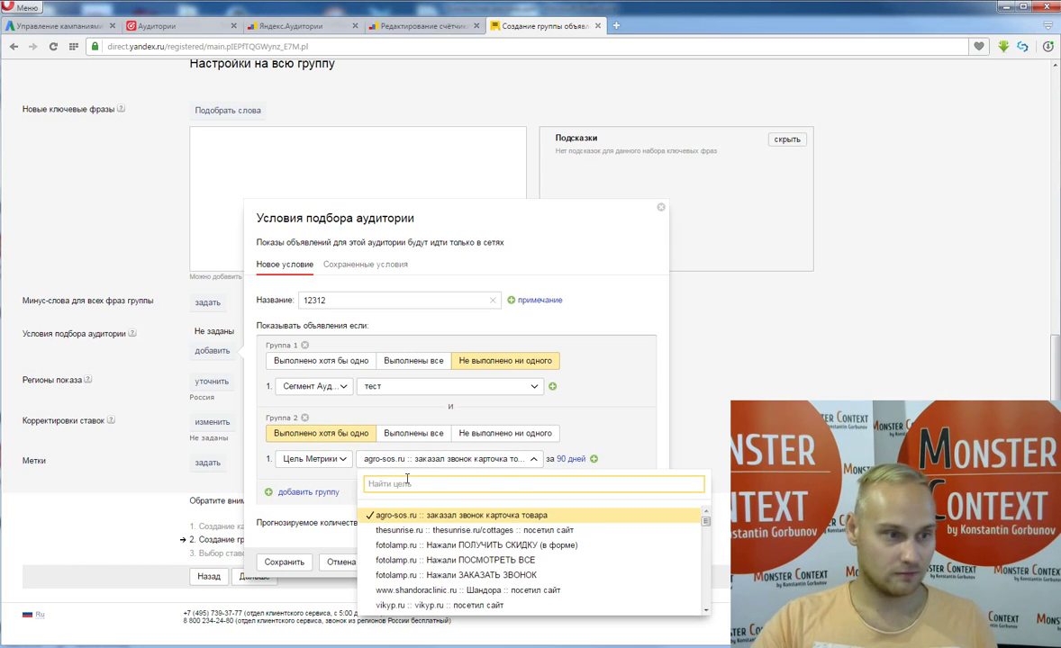
pyautogui.click(407, 482)
pyautogui.write('m-c')
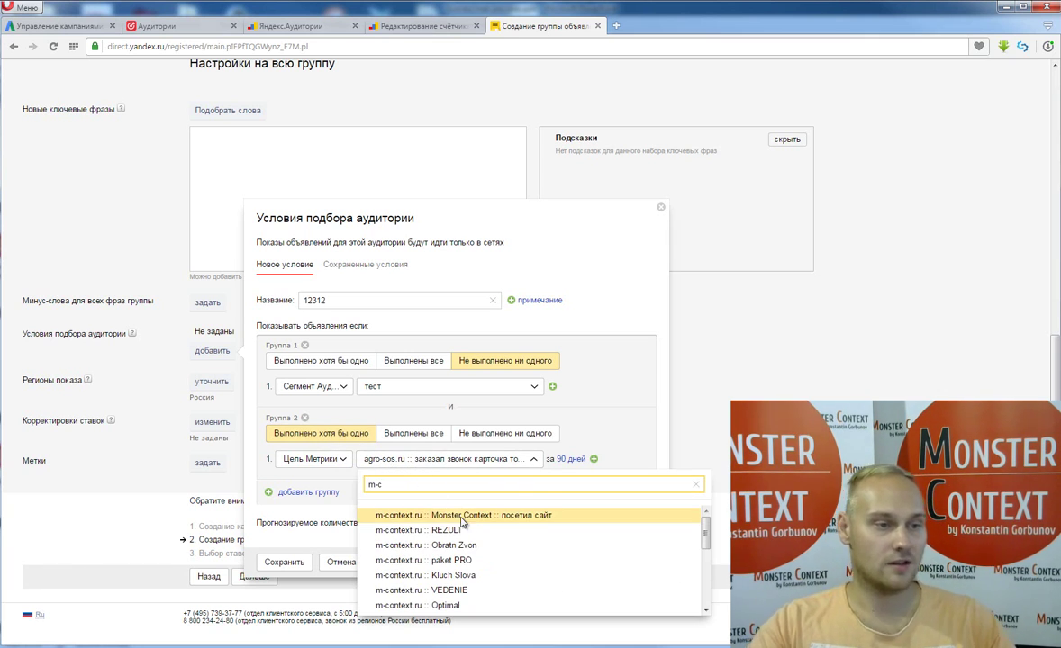
pyautogui.click(412, 515)
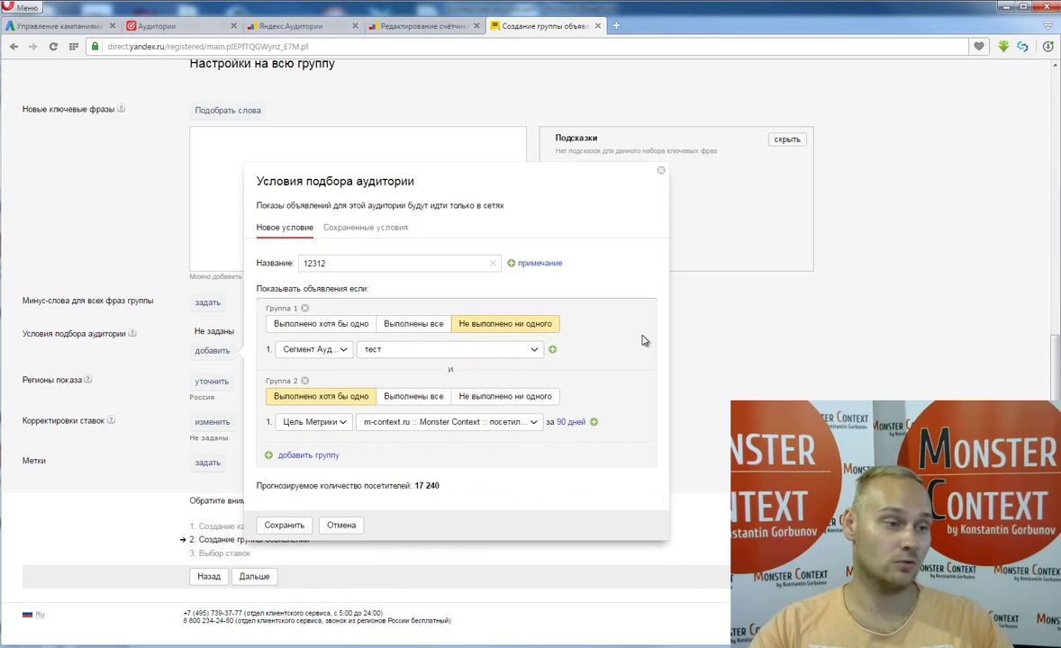
# Add a second condition to group 1 and view the condition types available for it.
pyautogui.click(552, 349)
pyautogui.click(335, 378)
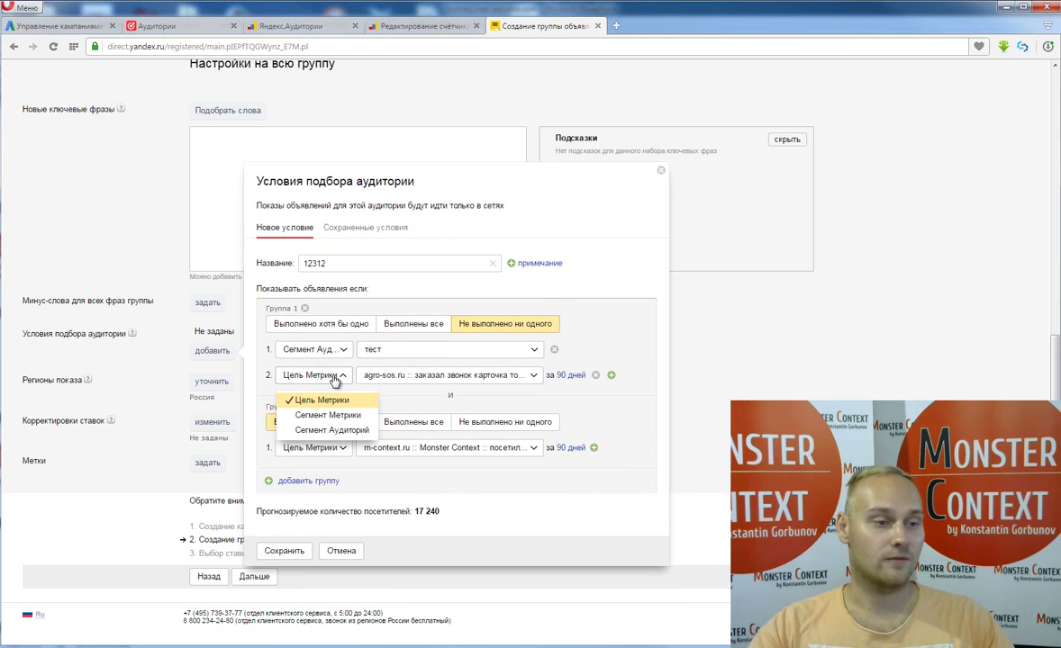
pyautogui.click(602, 357)
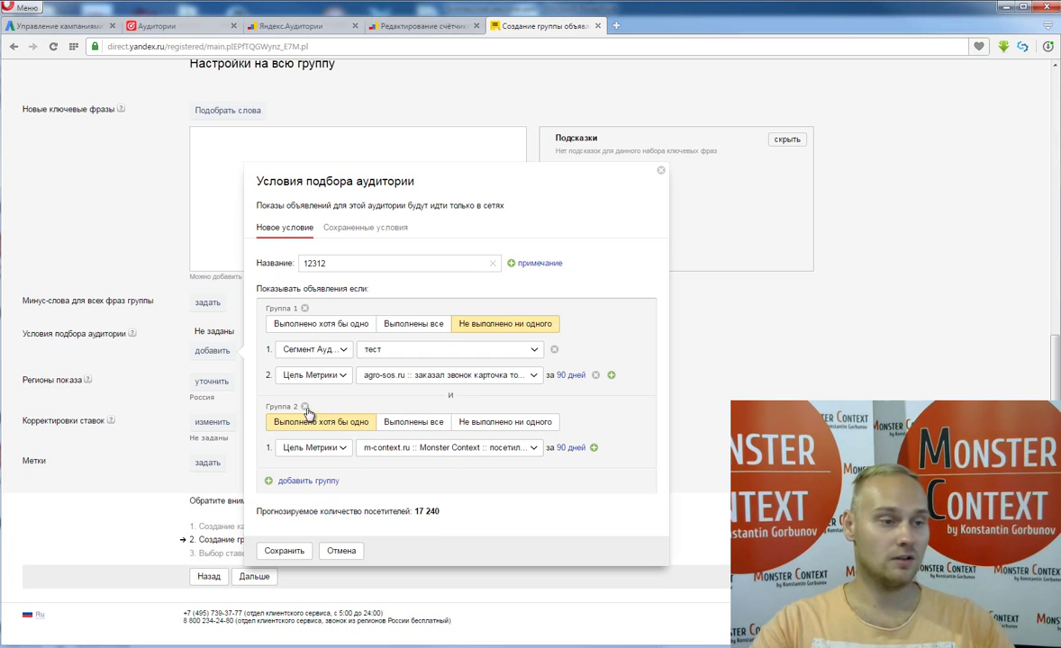
# Reduce condition 12312 to one group, Выполнено хотя бы одно with the Audiences segment тест, and save it to the ad group.
pyautogui.click(305, 407)
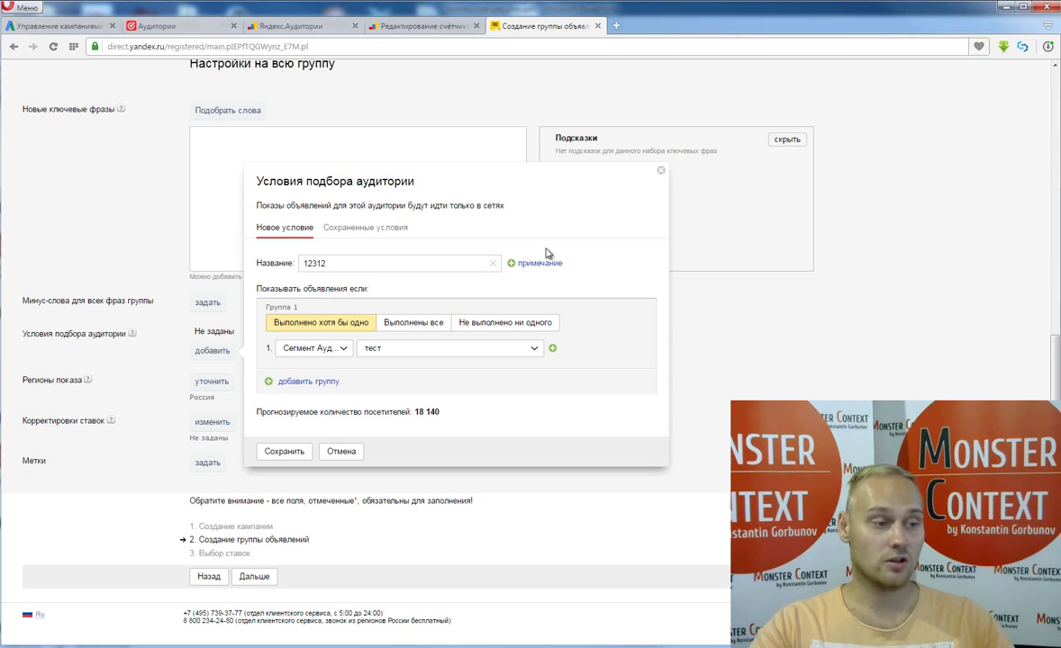
pyautogui.click(275, 451)
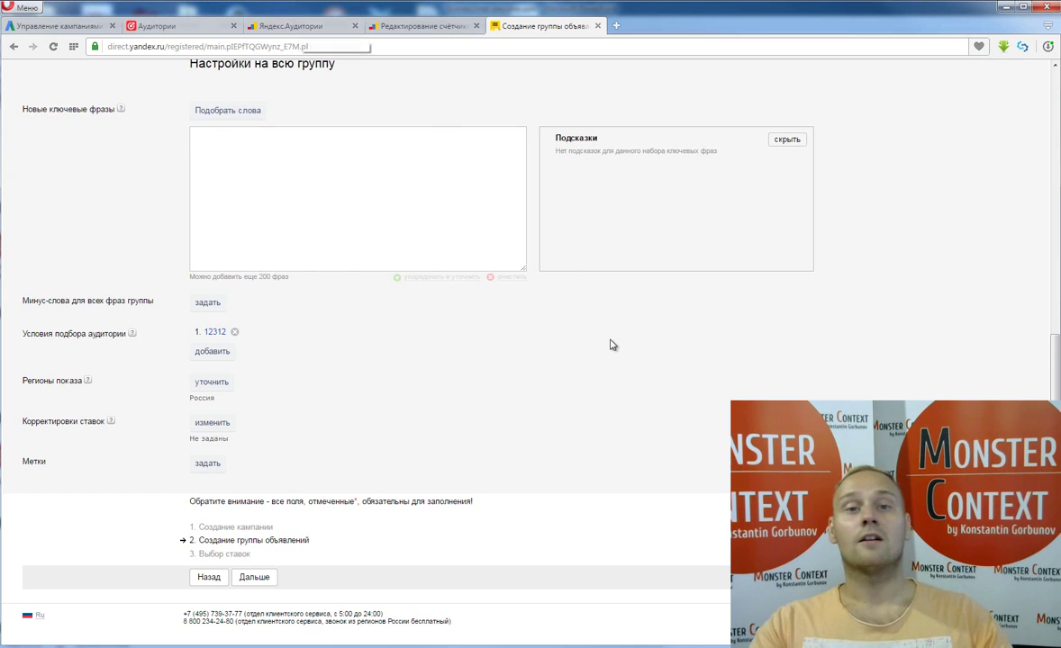
pyautogui.scroll(6, 610, 346)
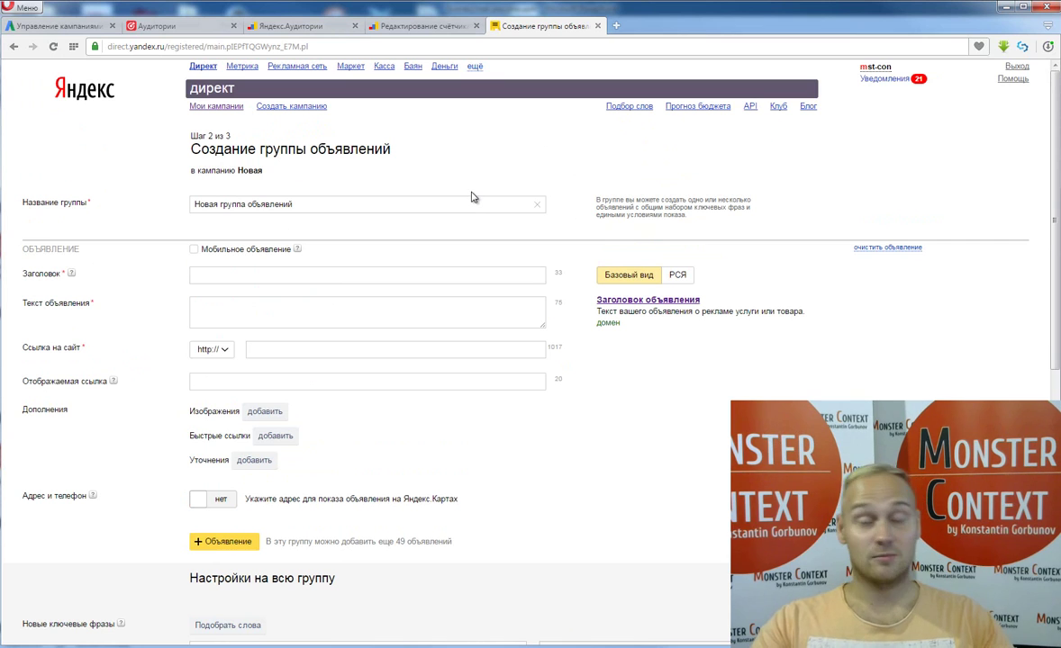
pyautogui.scroll(-1, 505, 243)
pyautogui.scroll(-5, 541, 289)
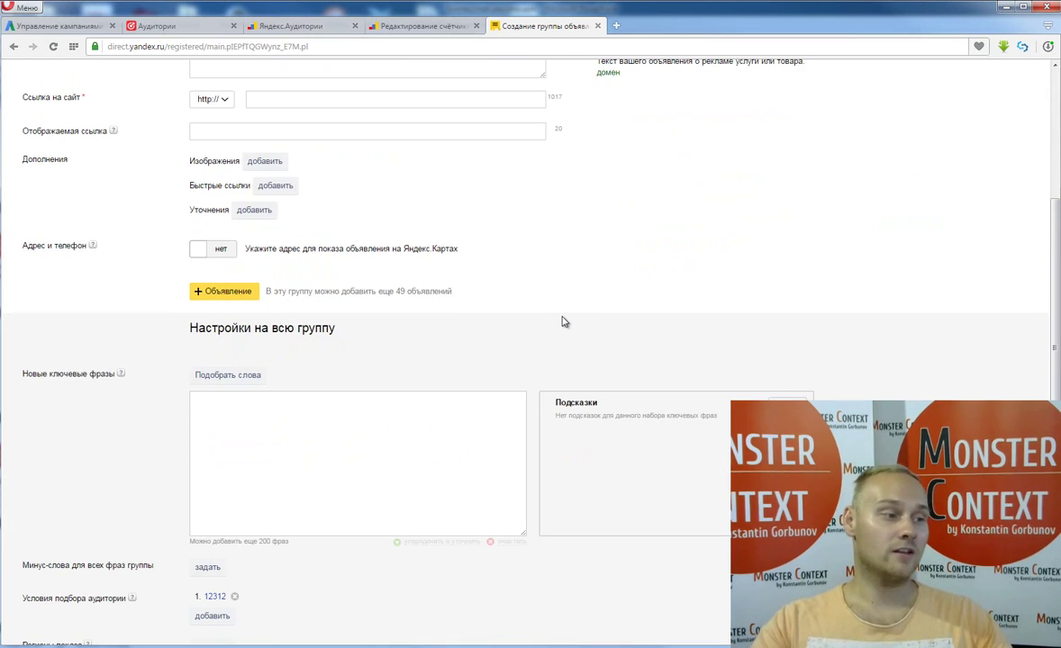